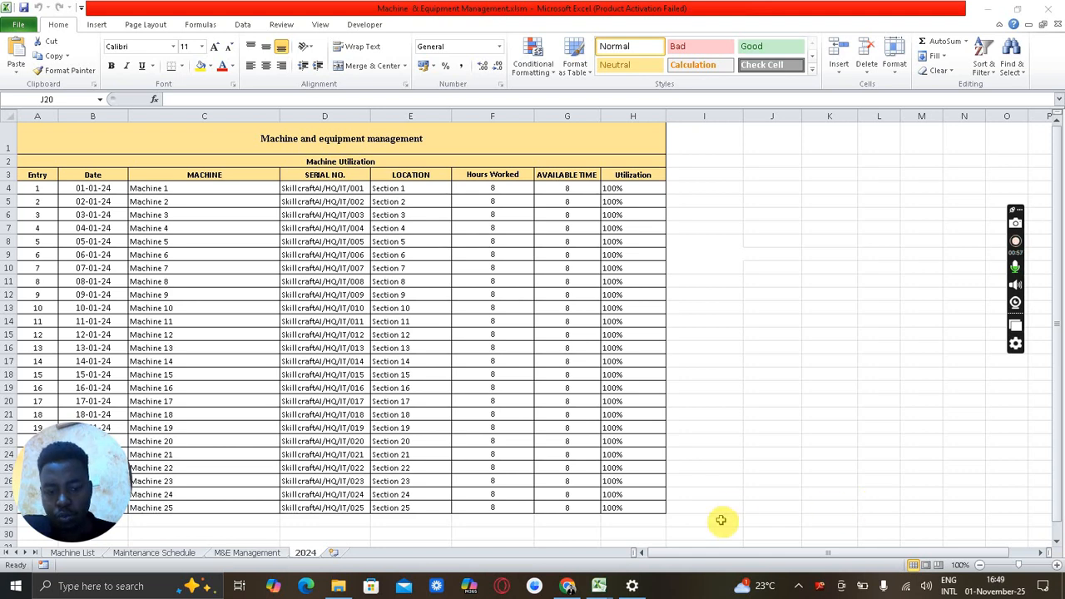
Step: Review the Machine Utilization table on the 2024 sheet column by column, from Entry through Utilization
left_click_drag(721, 520, 74, 96)
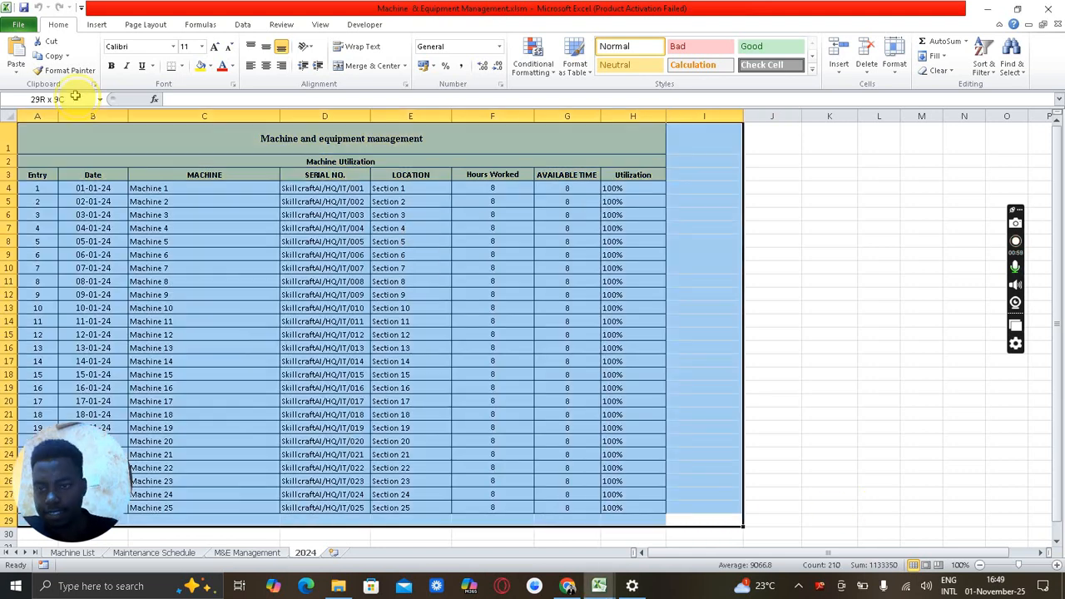
left_click(683, 281)
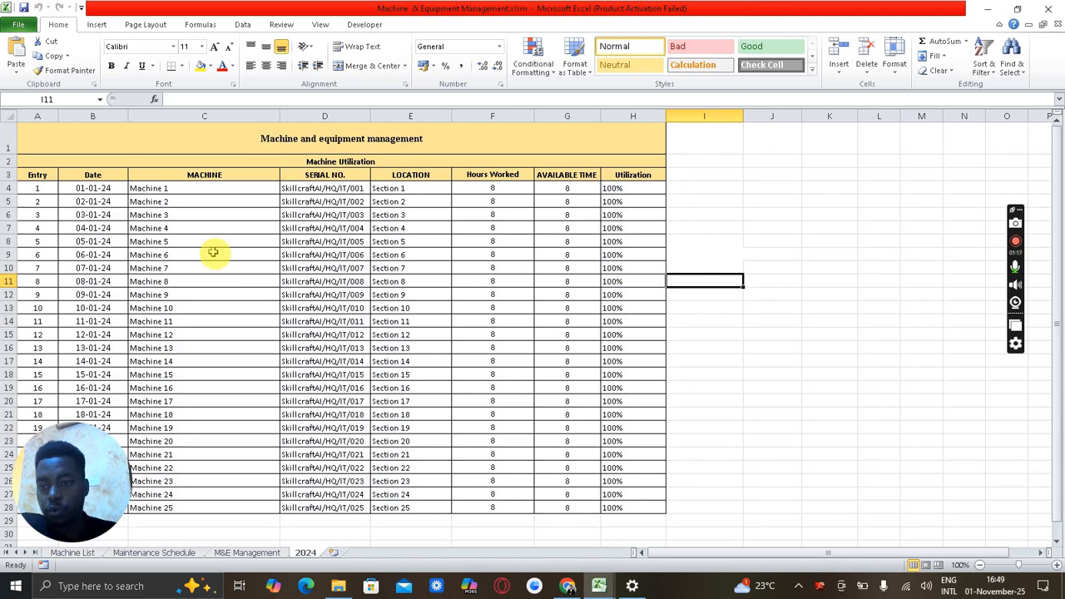
left_click(38, 116)
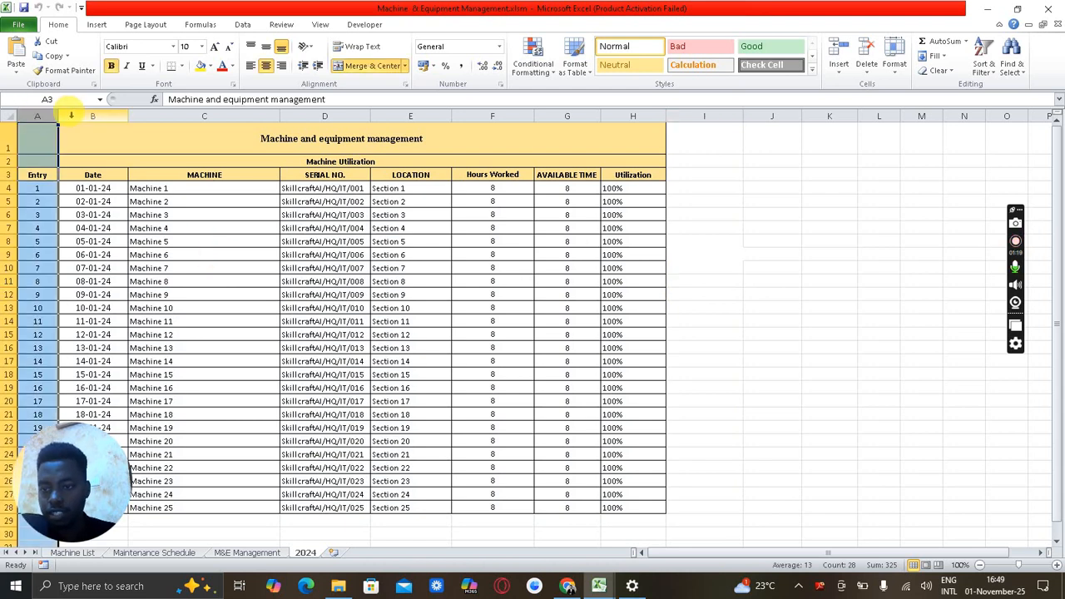
left_click(87, 116)
left_click(154, 116)
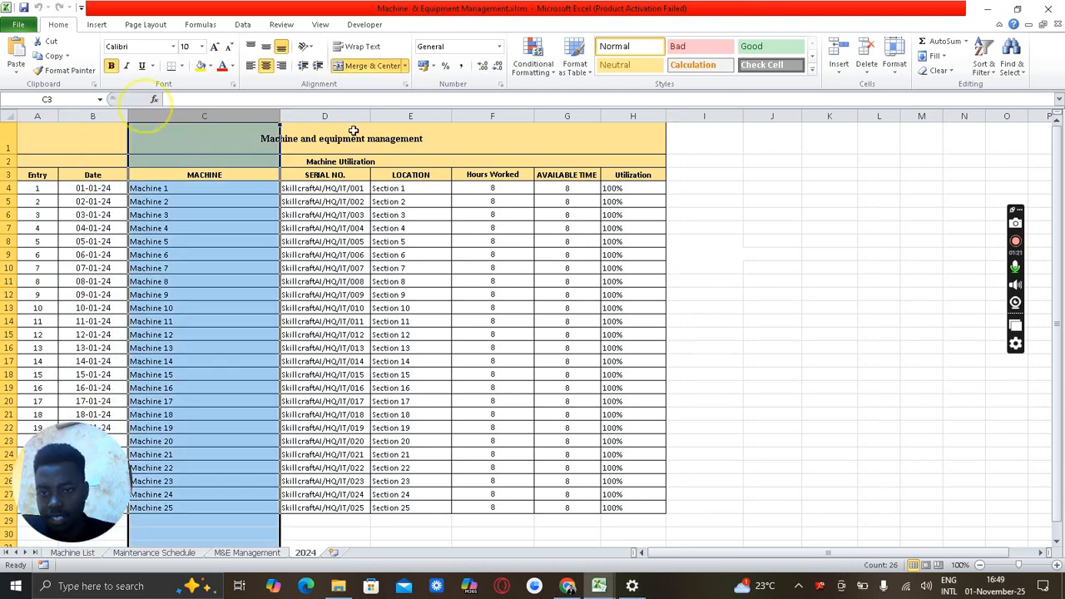
left_click(349, 115)
left_click(431, 114)
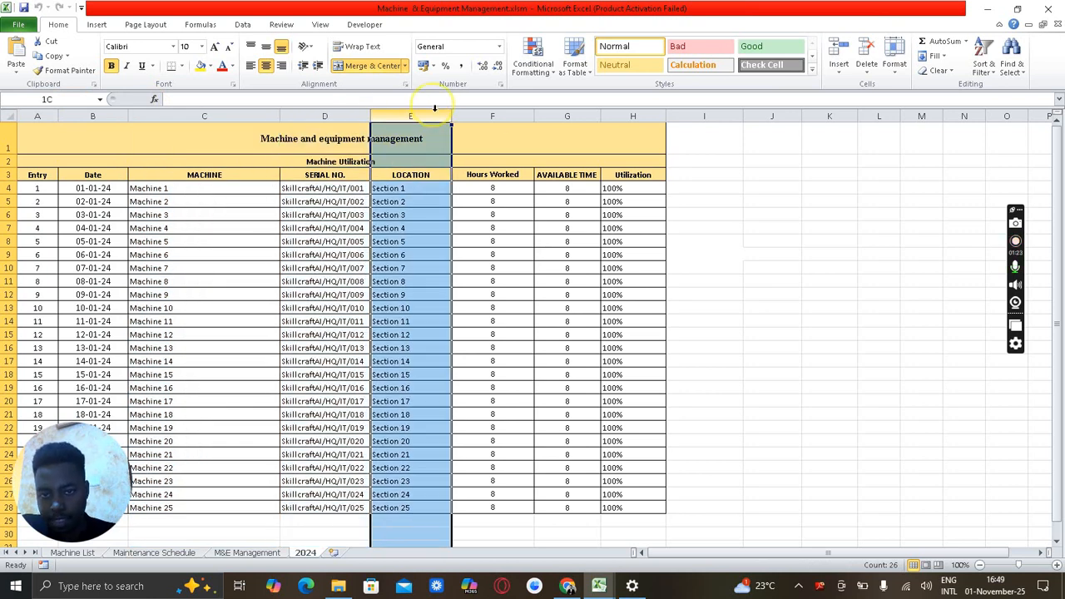
left_click(508, 114)
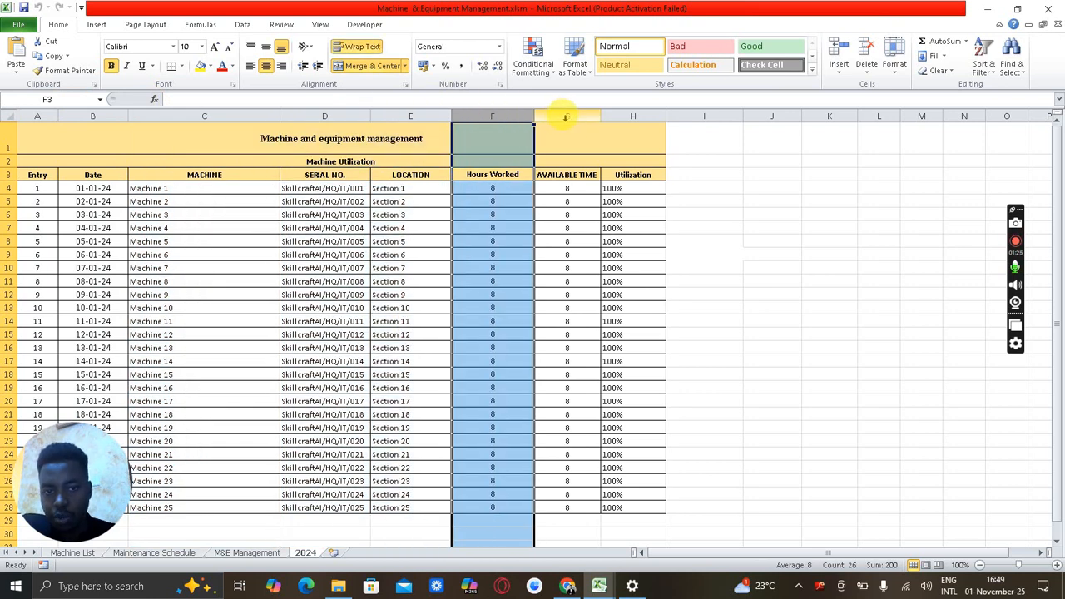
left_click(561, 116)
left_click(623, 115)
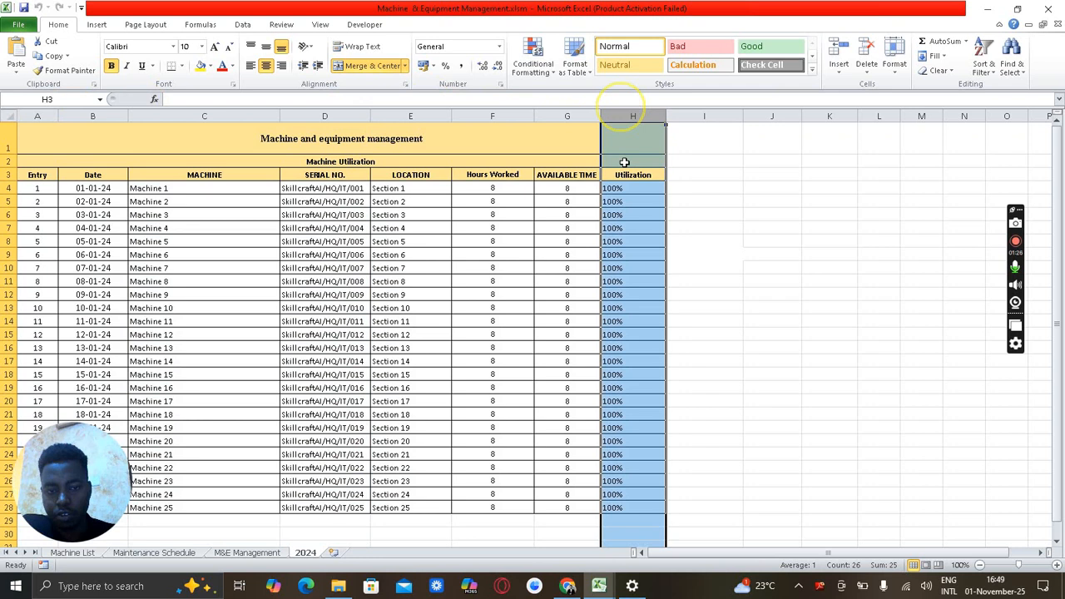
left_click(701, 266)
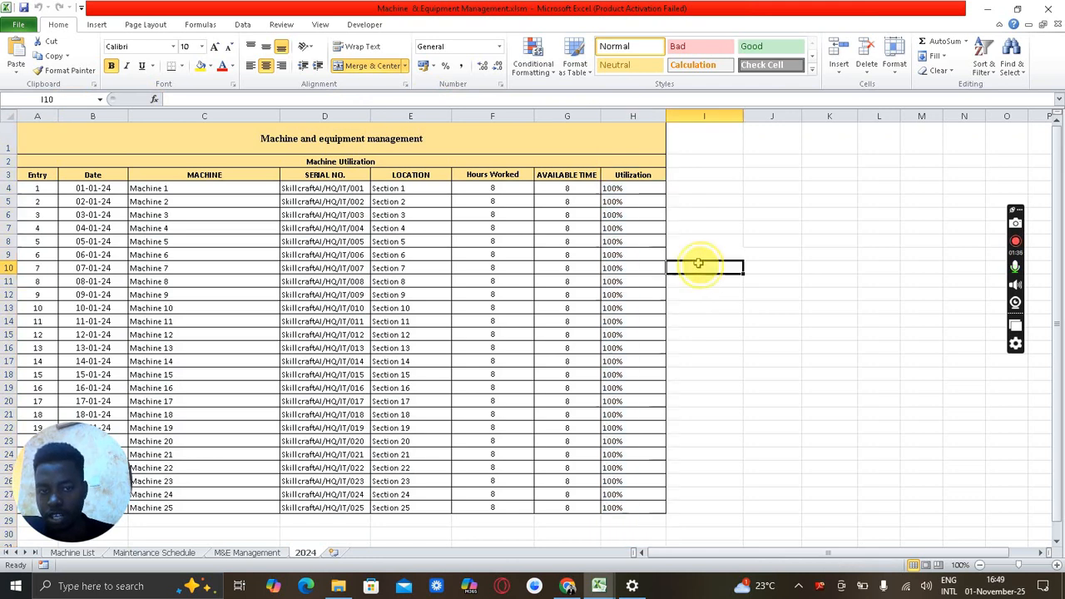
Step: Inspect the Utilization formula for Machine 1 in cell H4, leaving it as it is
left_click(616, 189)
left_click_drag(205, 98, 171, 100)
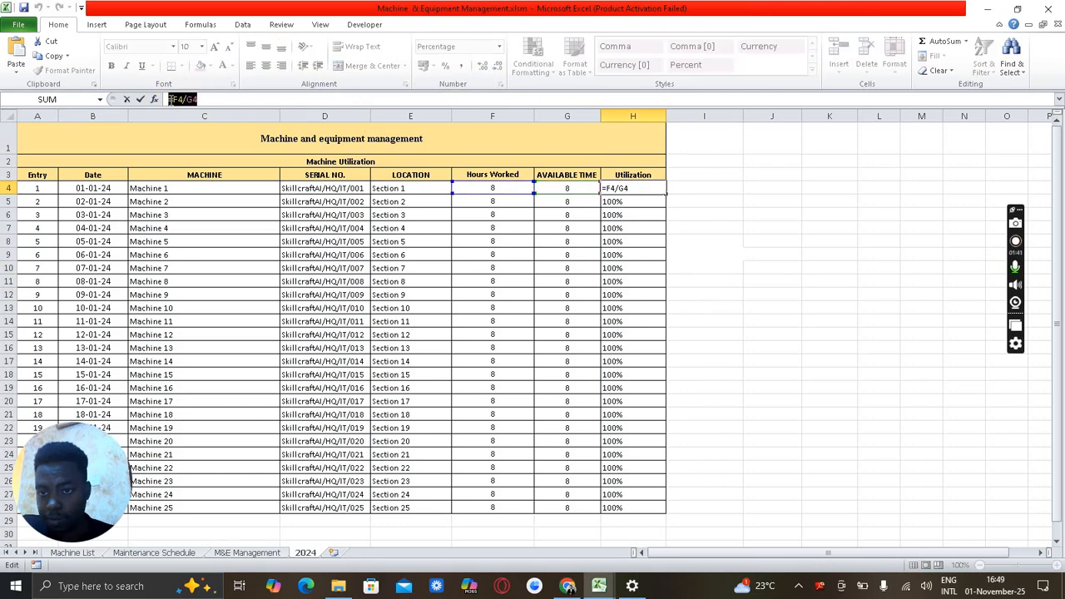
key("Return")
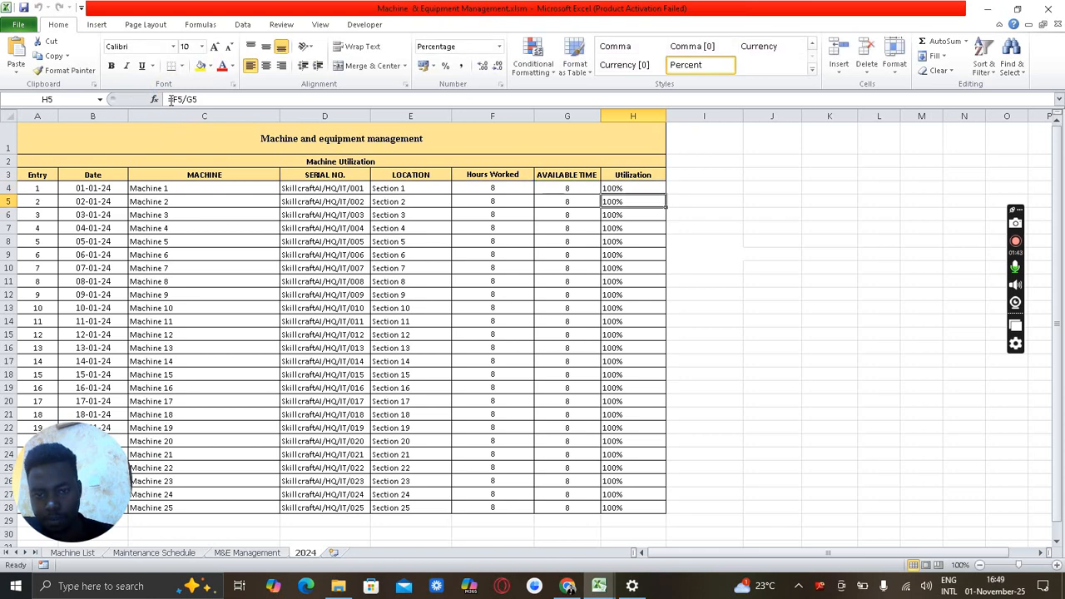
Step: Set Machine 1's Hours Worked in cell F4 to 7 and check its Utilization in H4
left_click(476, 187)
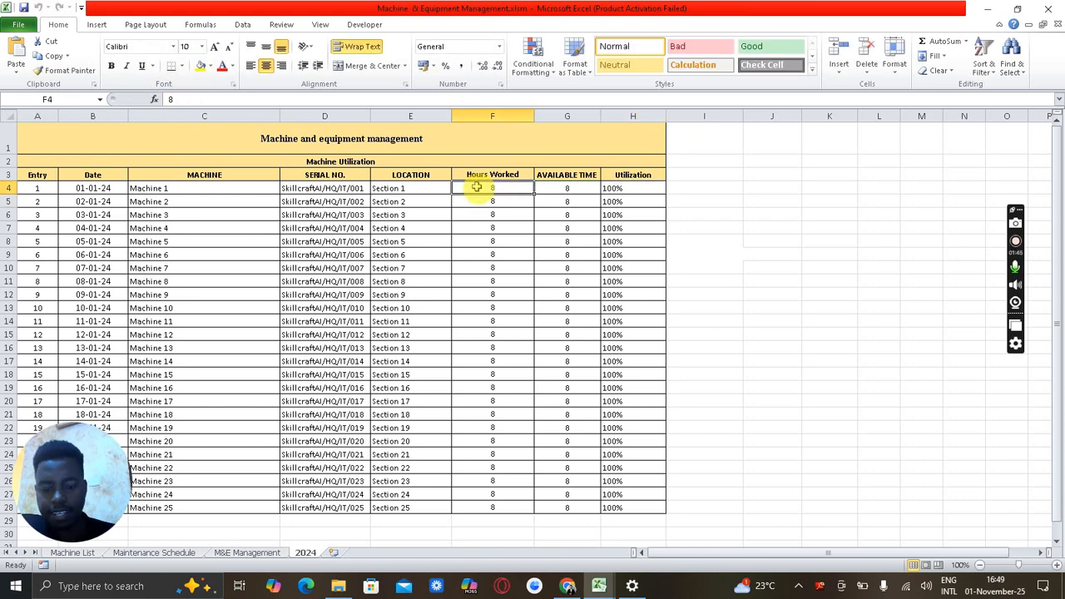
type("7")
key("Return")
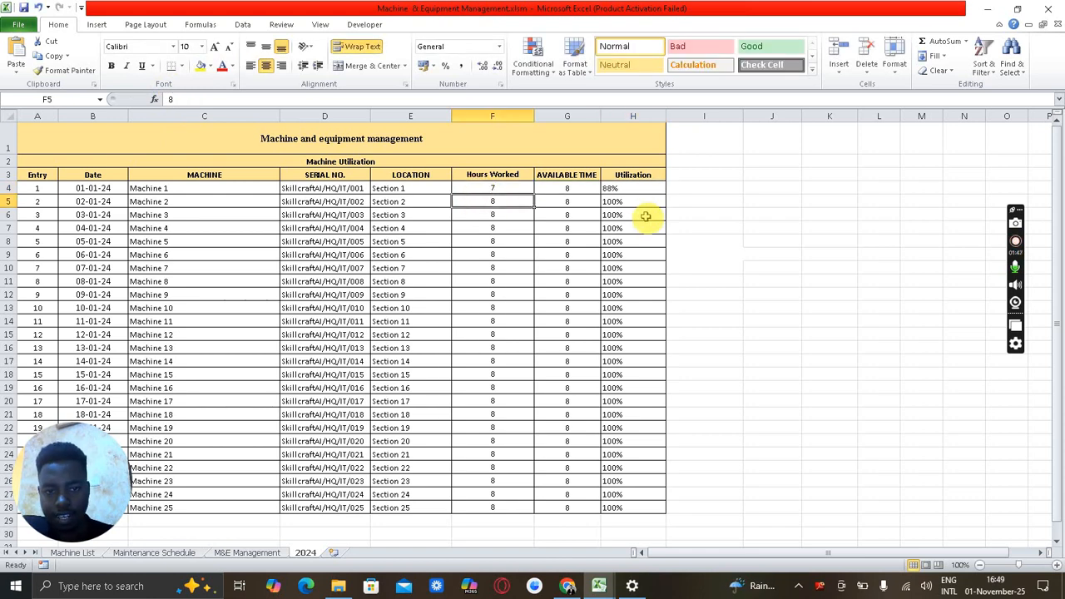
left_click(629, 189)
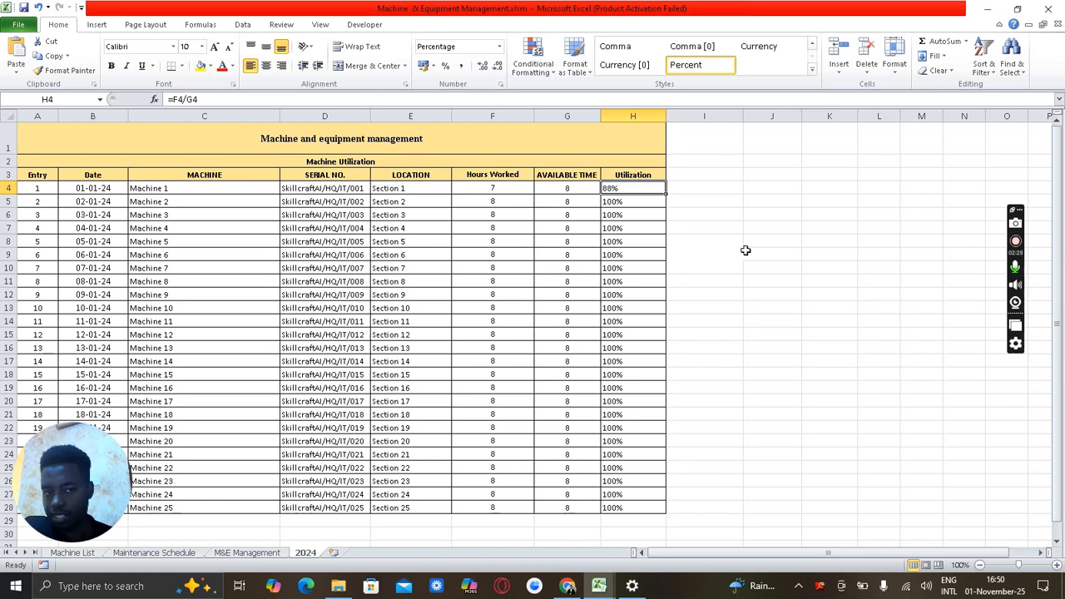
Step: Examine the Status column of the service table on the M&E Management sheet
left_click(259, 553)
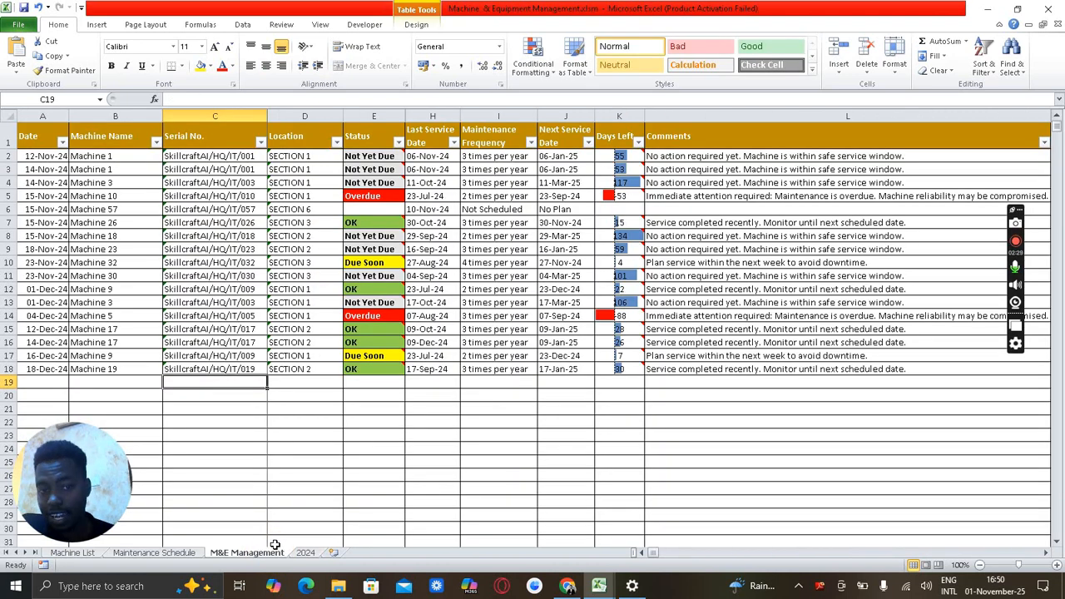
left_click(374, 116)
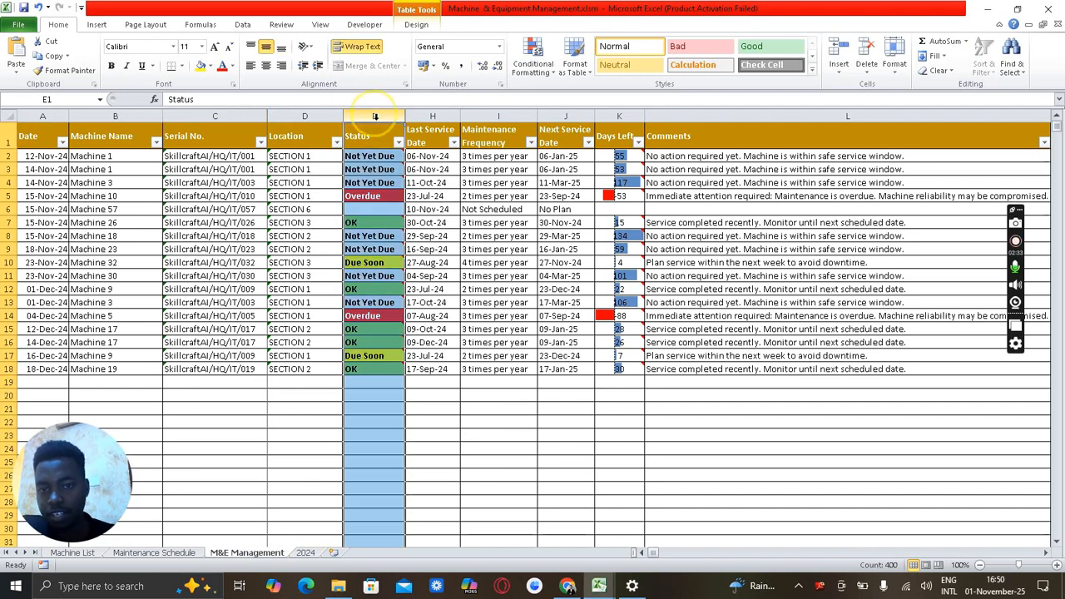
left_click(527, 463)
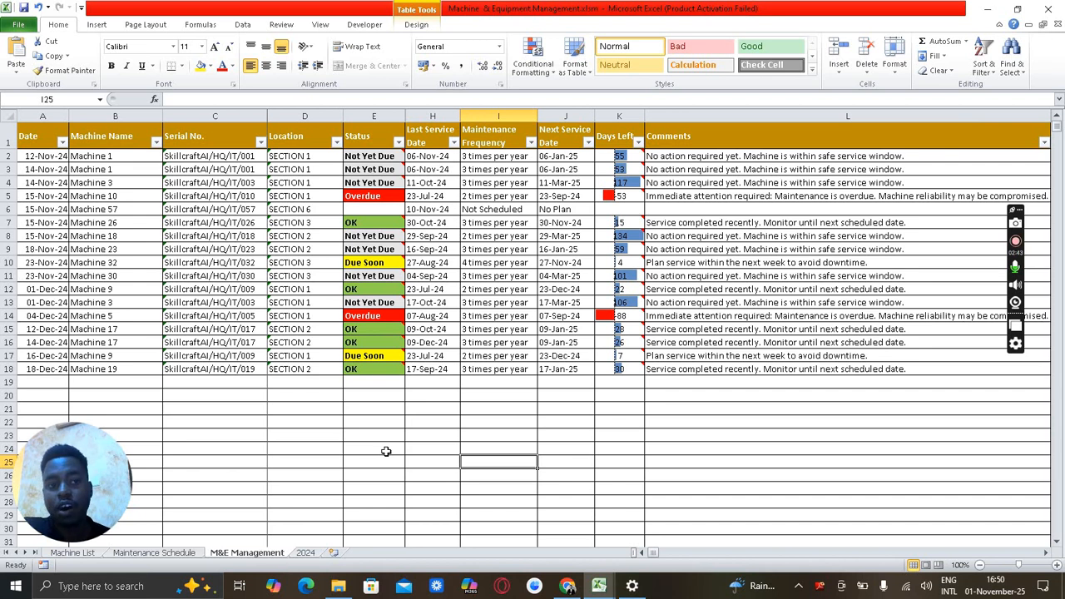
Step: Review the machine name, serial, model and section columns of the Machine List sheet, plus Machine 1's row on the Maintenance Schedule sheet
left_click(87, 553)
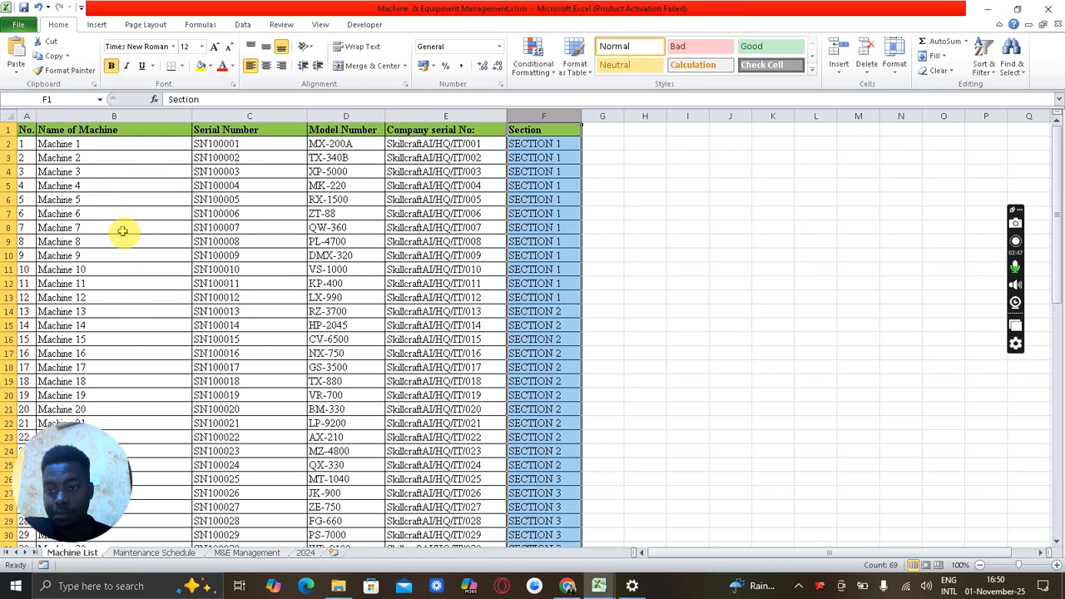
left_click(87, 116)
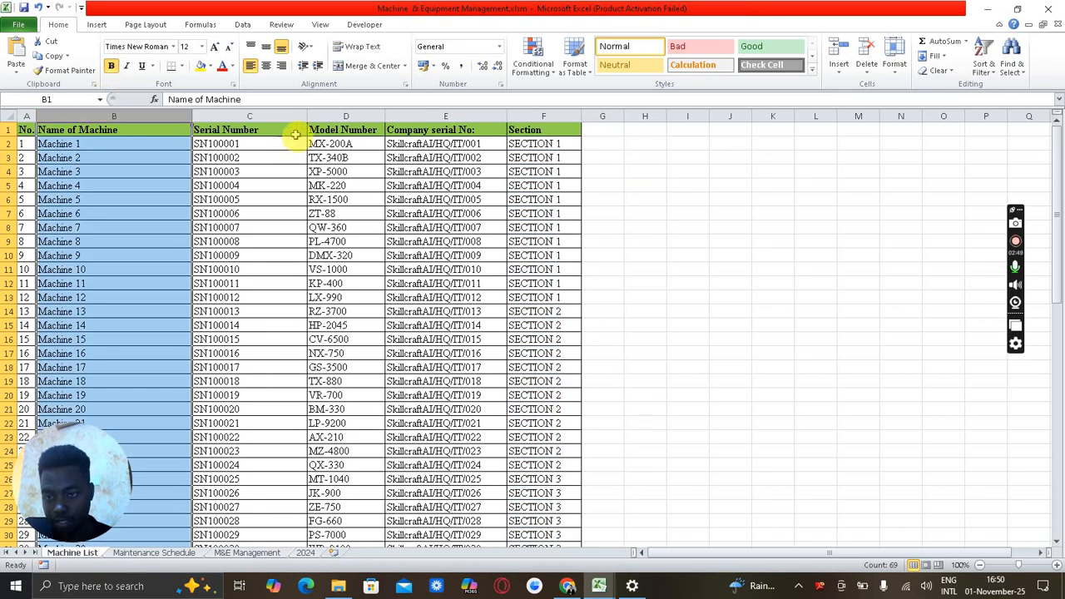
left_click_drag(223, 116, 354, 116)
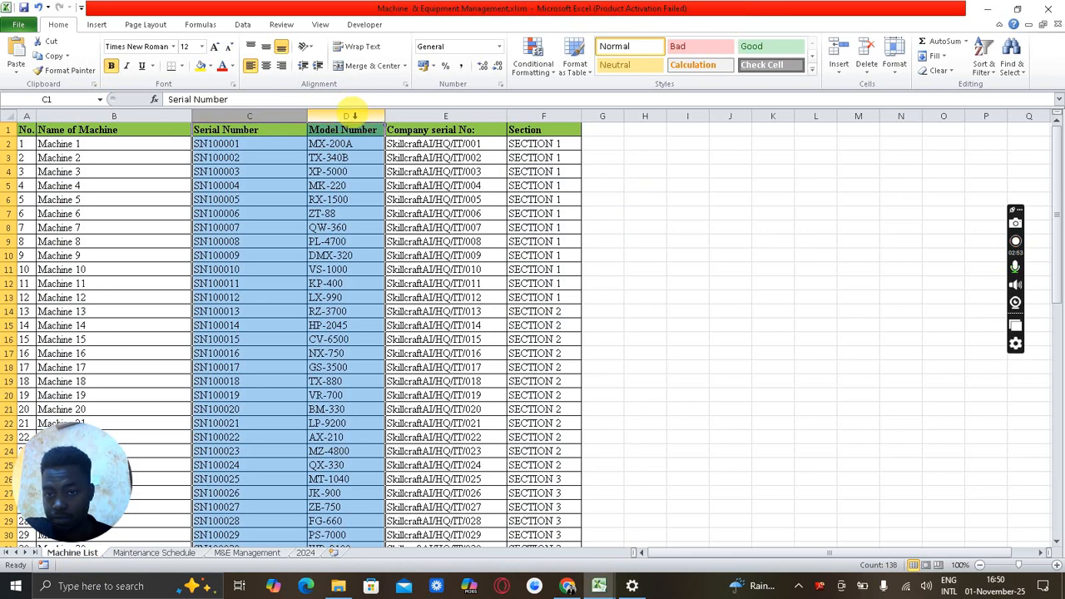
left_click(456, 114)
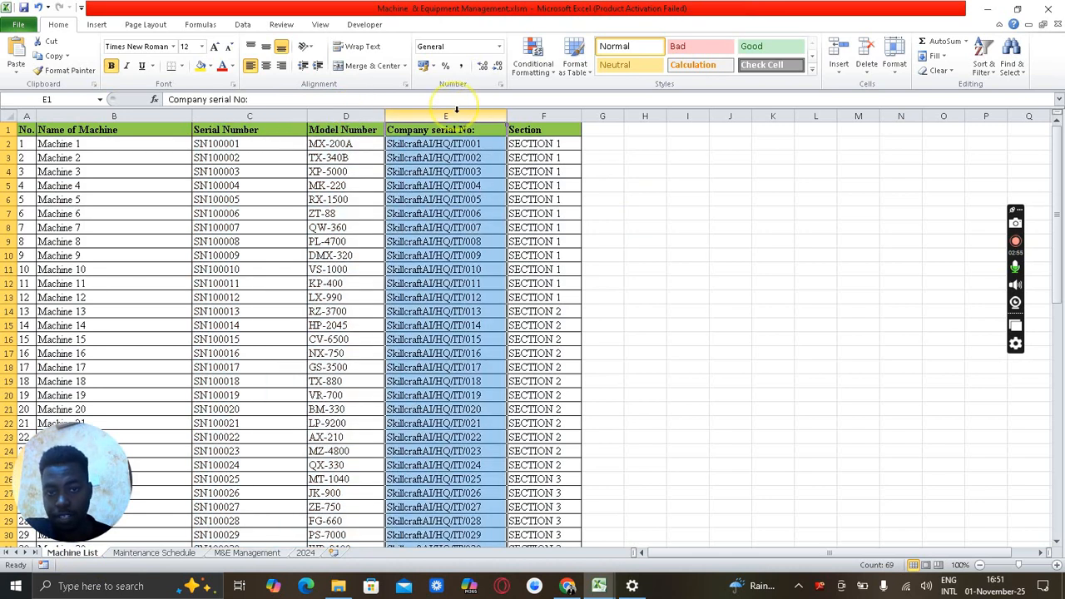
left_click(536, 114)
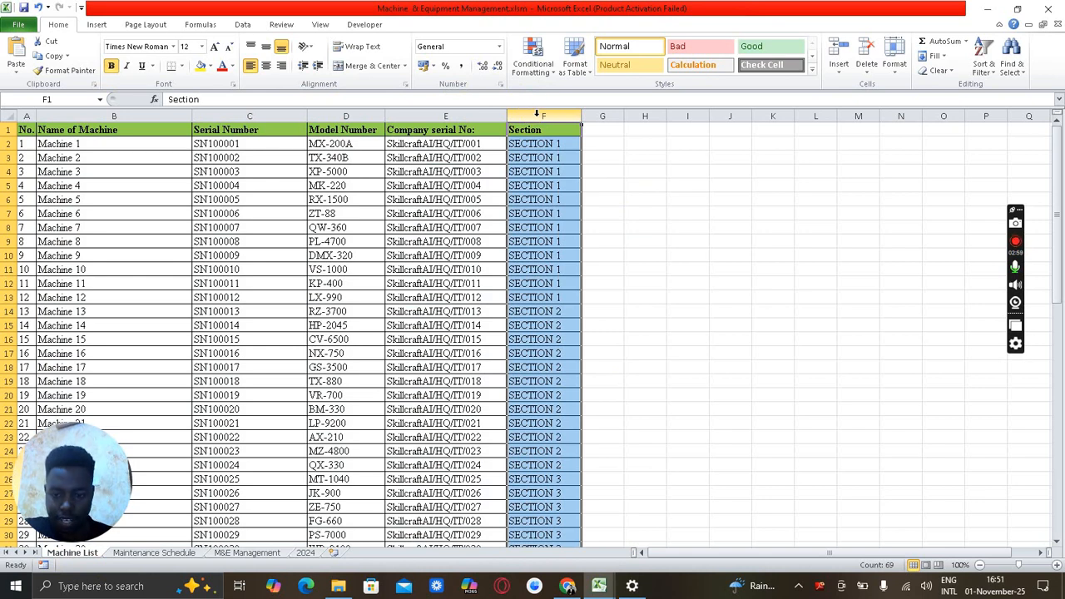
left_click(160, 553)
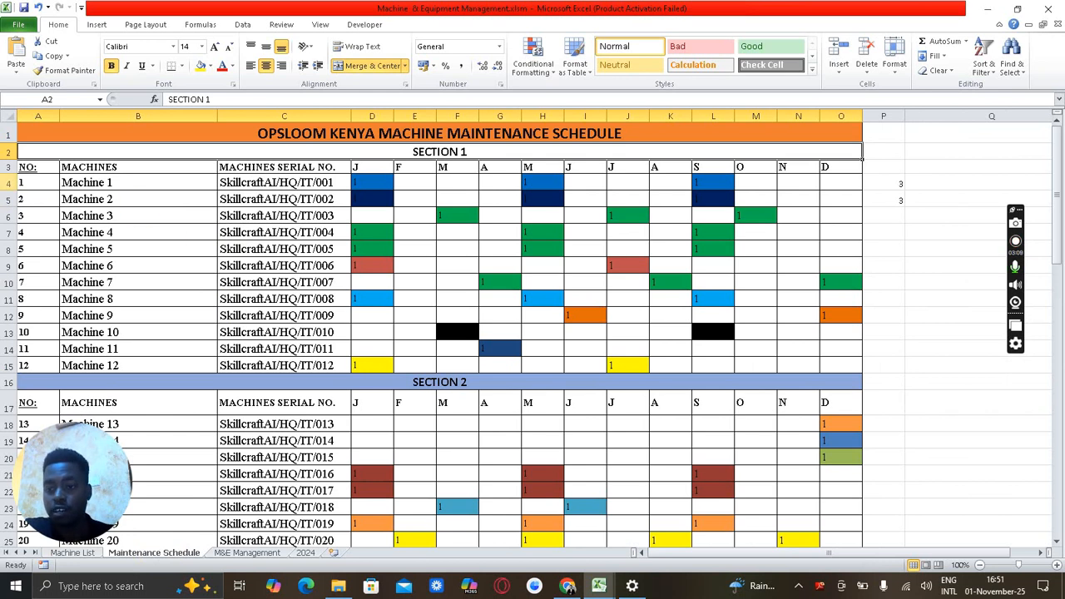
left_click(8, 183)
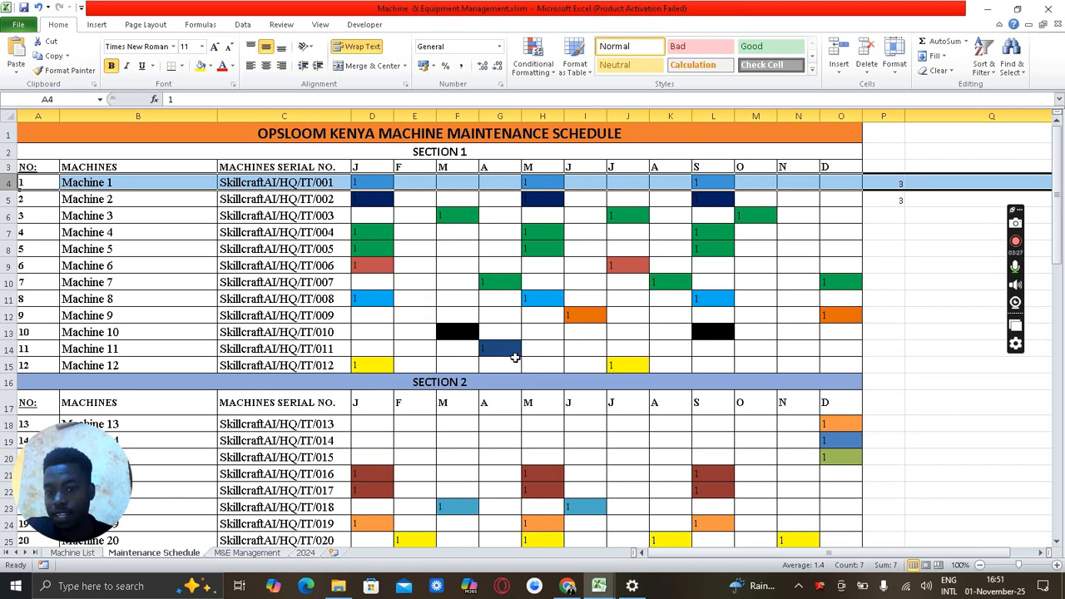
Step: On the M&E Management sheet, search the machine selector for 57 and enter Machine 57 in cell B19
left_click(244, 555)
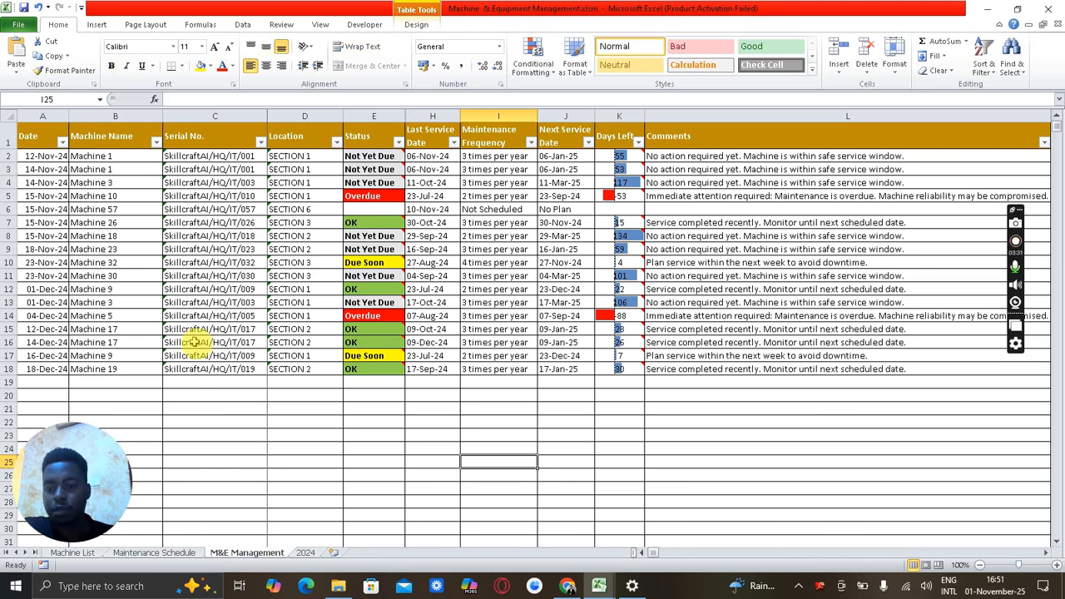
left_click(200, 380)
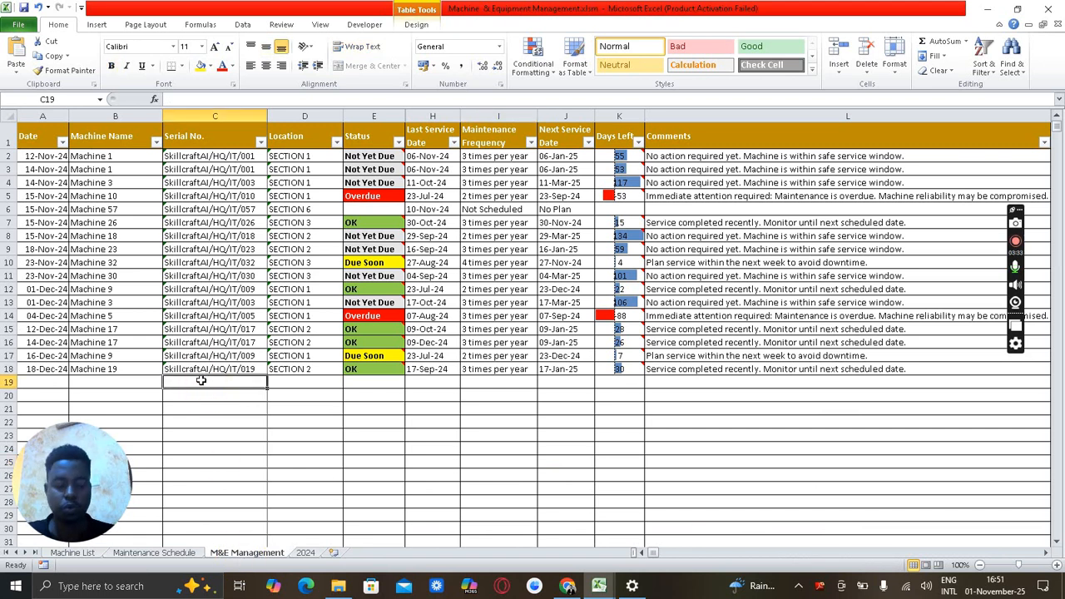
key("Left")
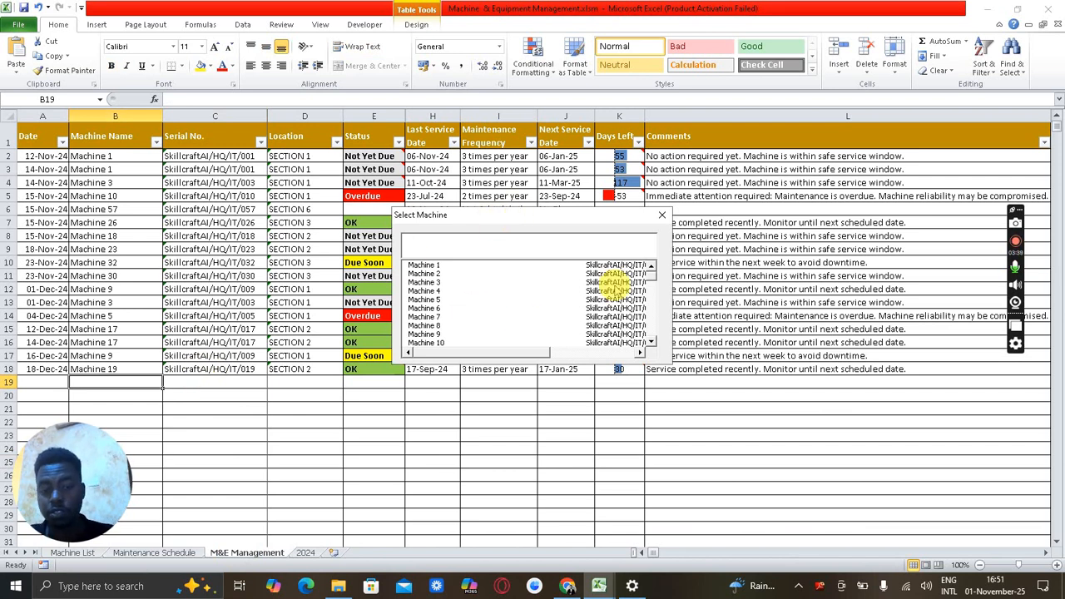
left_click(651, 279)
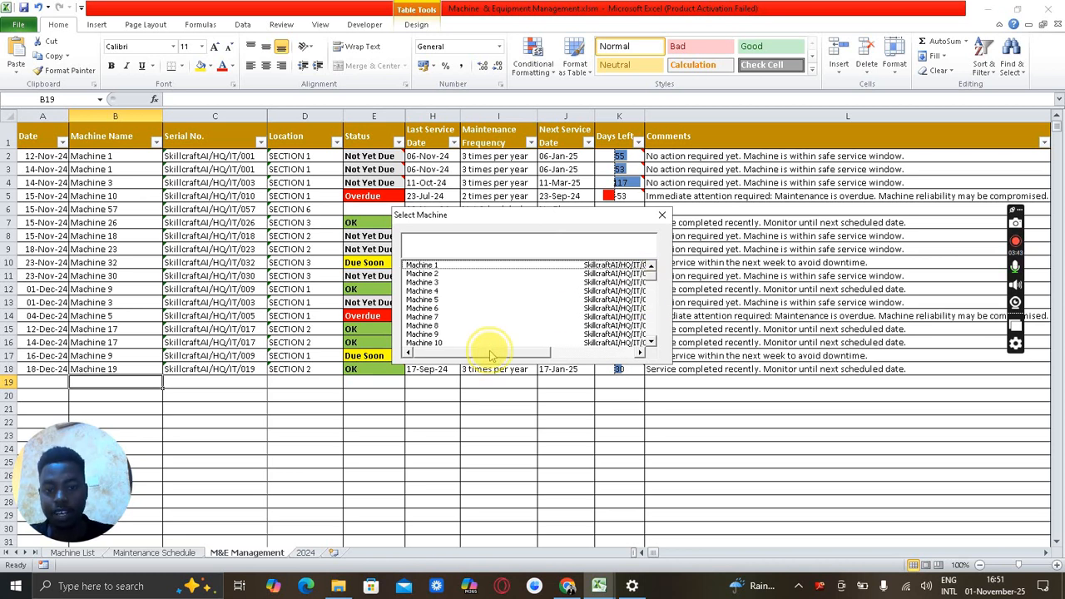
left_click_drag(489, 354, 428, 349)
left_click(424, 242)
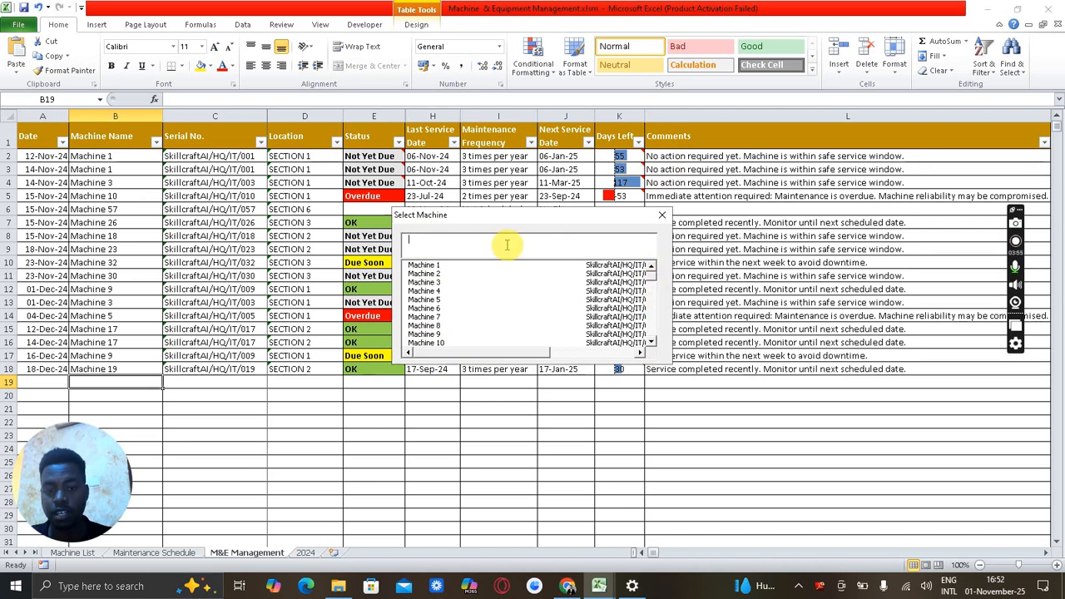
type("57")
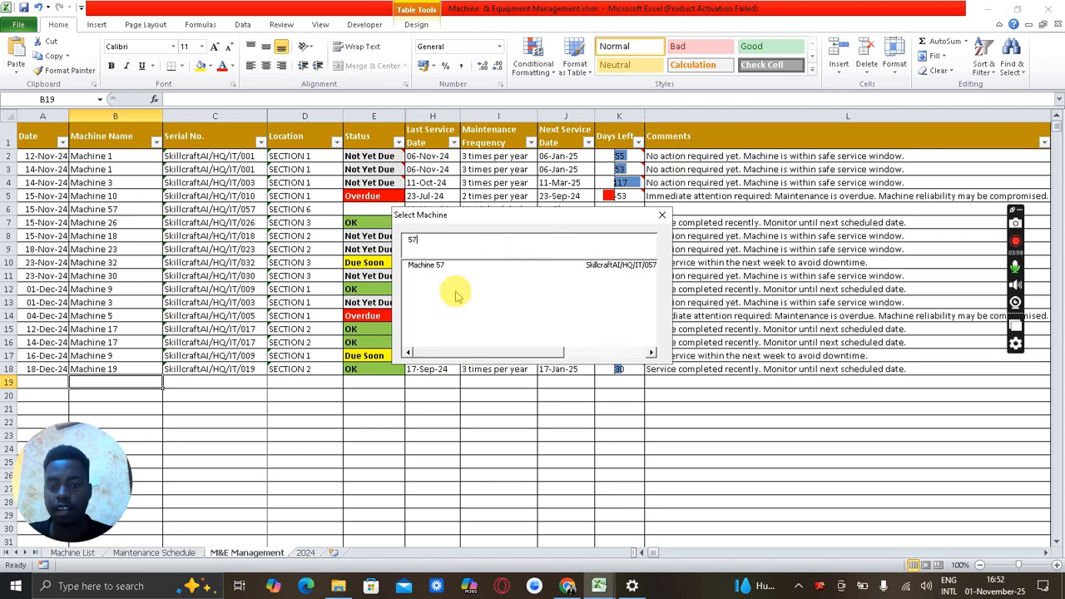
left_click(436, 268)
double_click(436, 268)
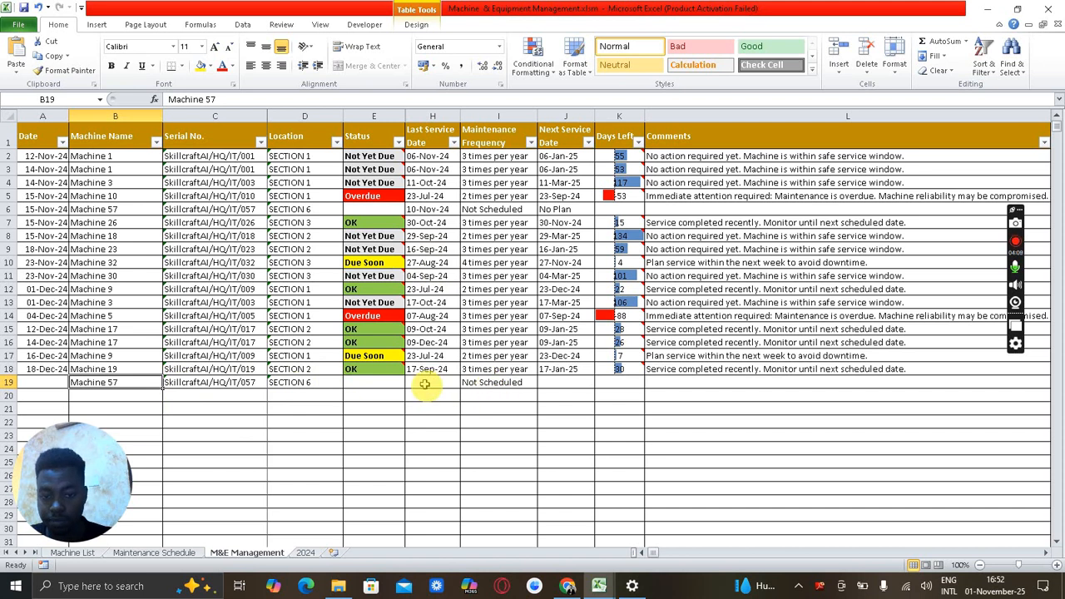
Step: Replace the machine in cell B19 with Machine 19, found by searching the machine selector for 19
left_click(247, 382)
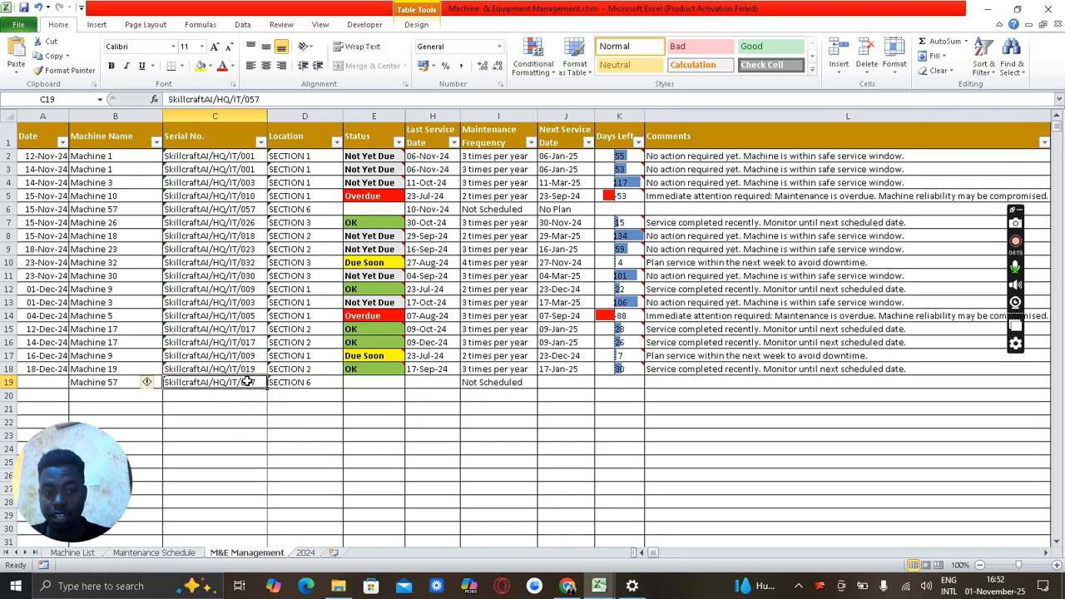
key("Left")
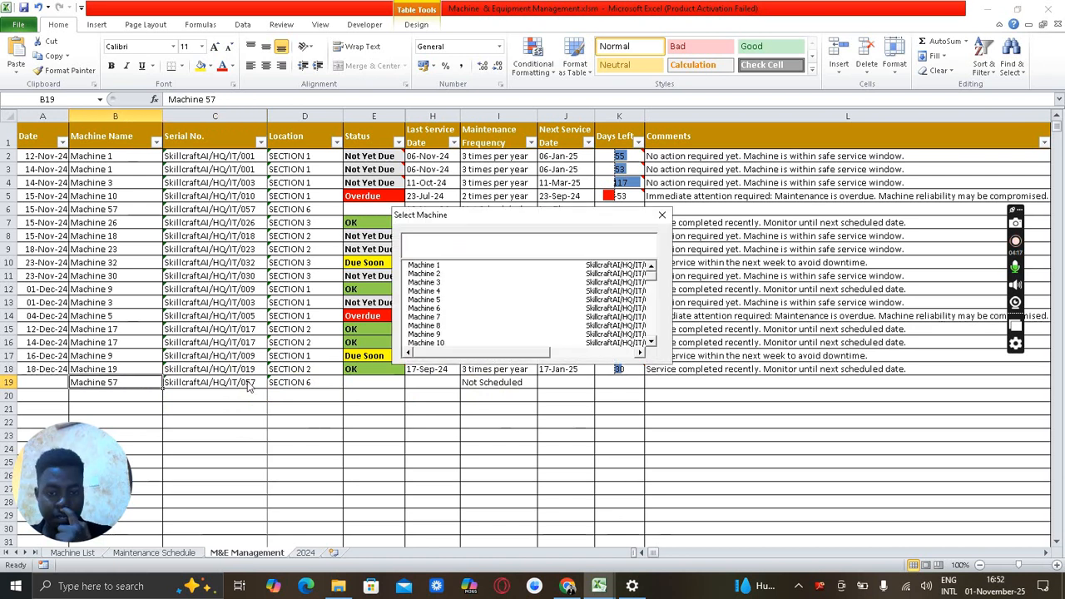
type("19")
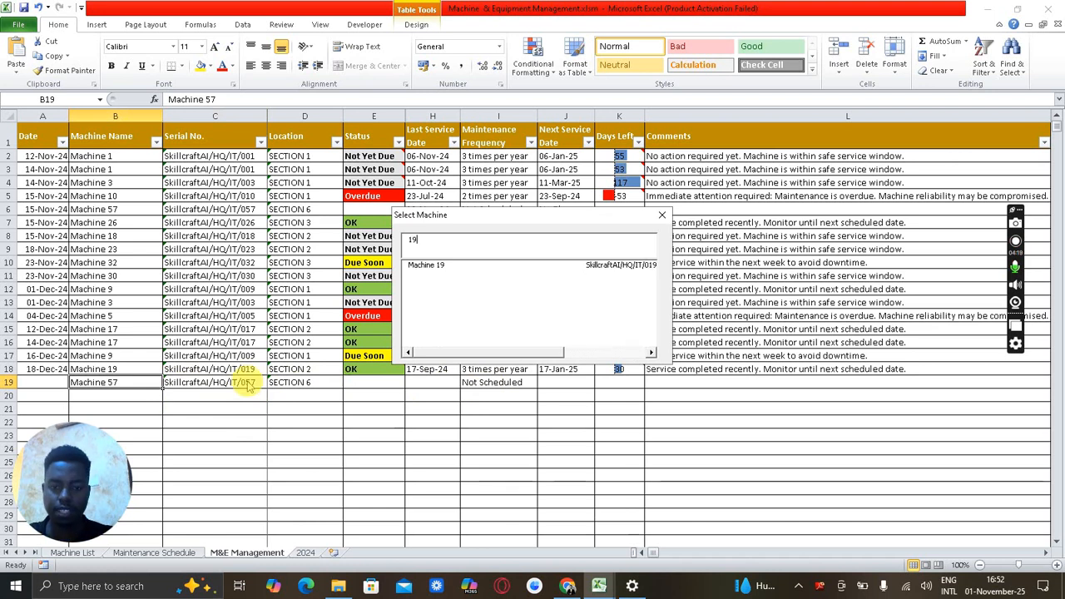
double_click(456, 268)
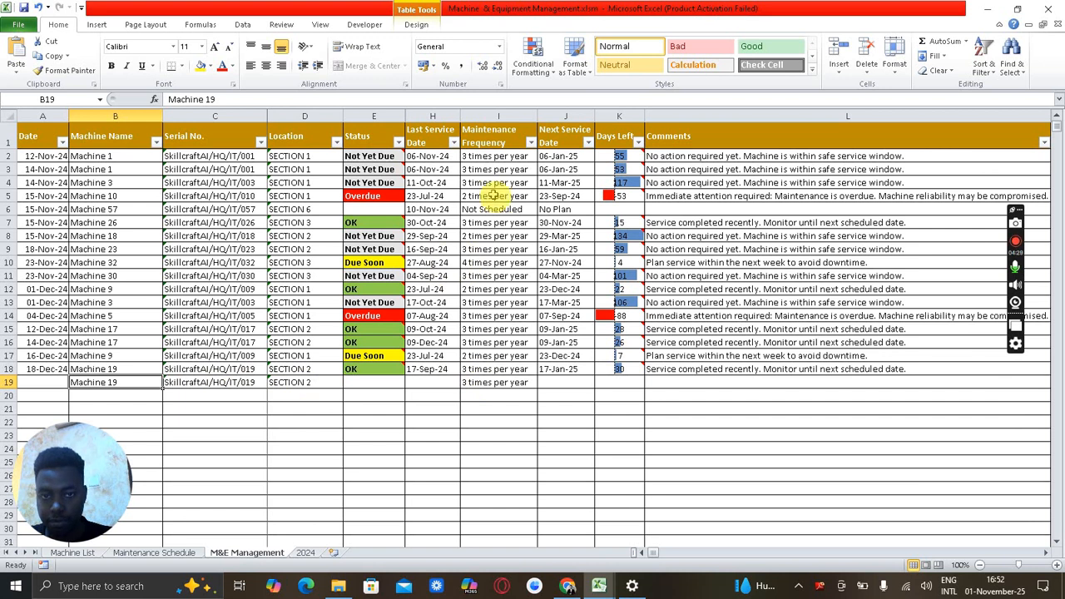
Step: Review Machine 19's row in Section 2 of the Maintenance Schedule sheet, and return to the M&E Management sheet
left_click(167, 553)
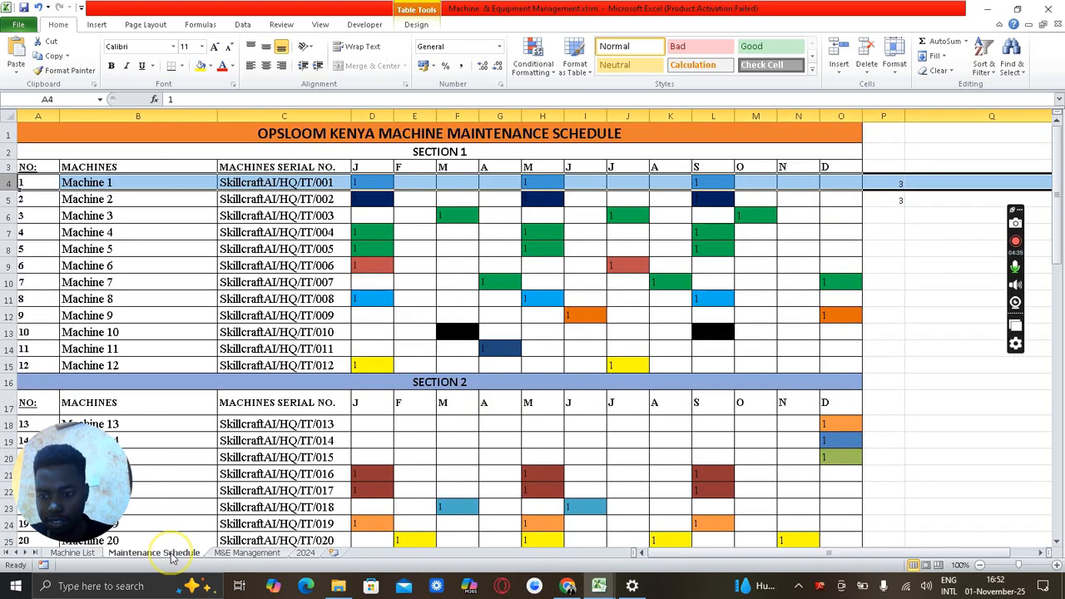
scroll(1029, 202, "down", 4)
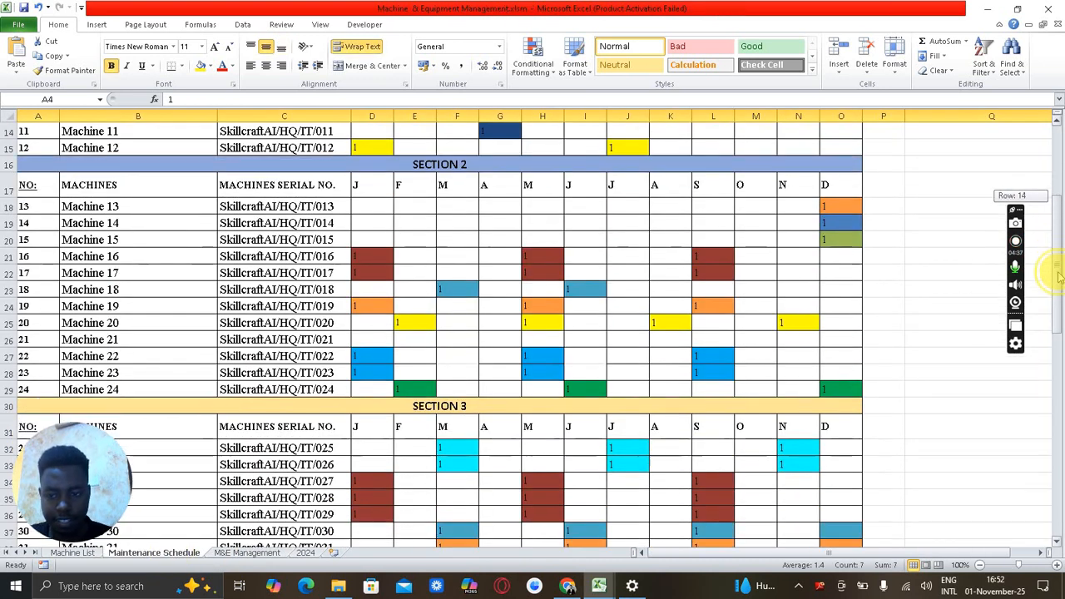
left_click(9, 306)
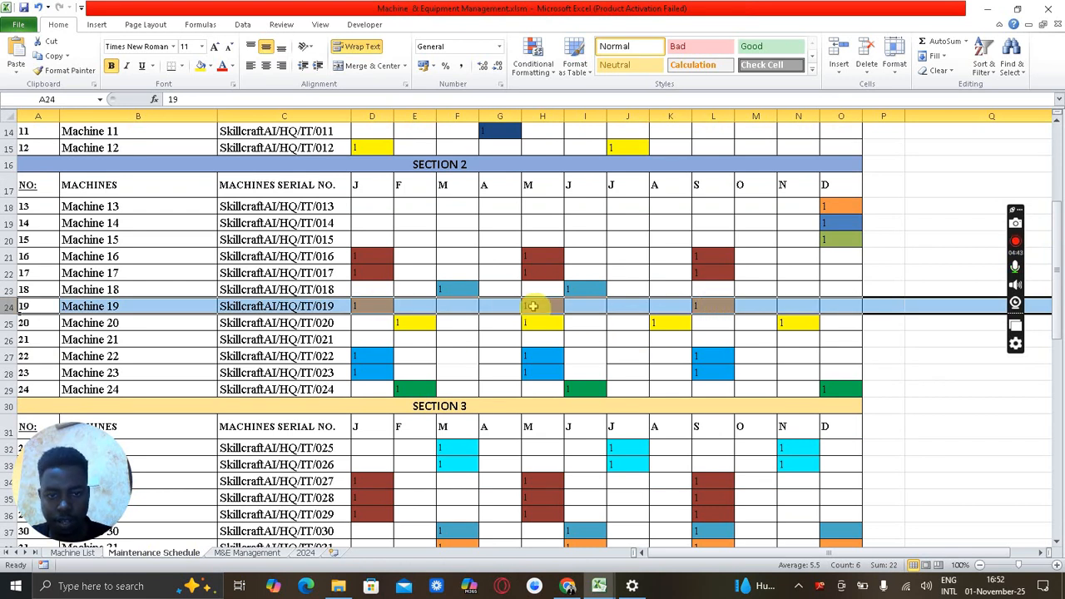
left_click(247, 552)
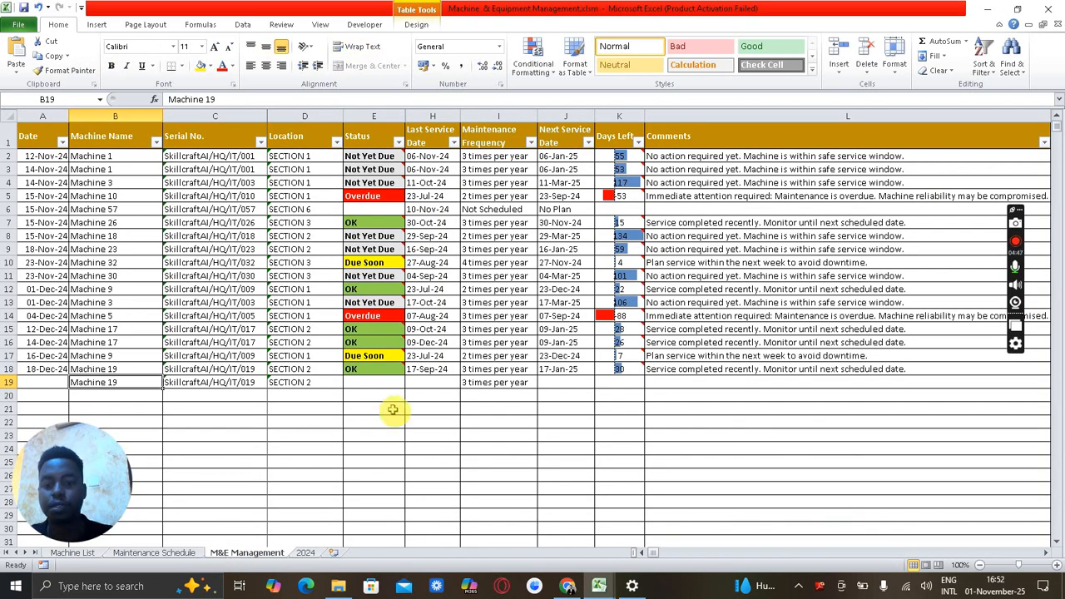
Step: Enter 23/4/24 as Machine 19's last service date in cell H19 and compare it with the next service date in J19
left_click(371, 383)
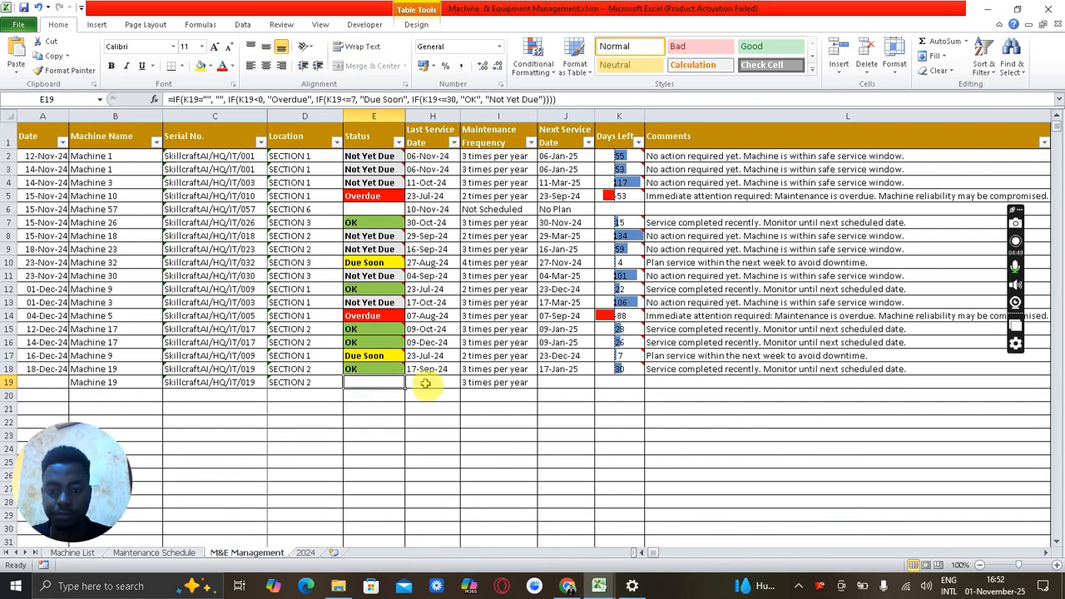
left_click(423, 383)
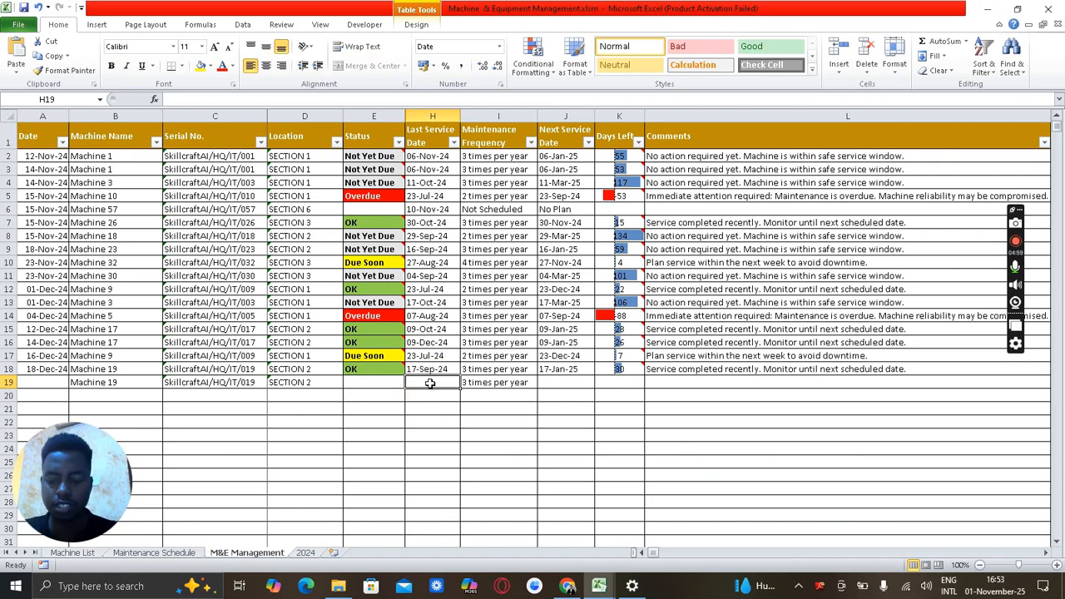
type("23/4/")
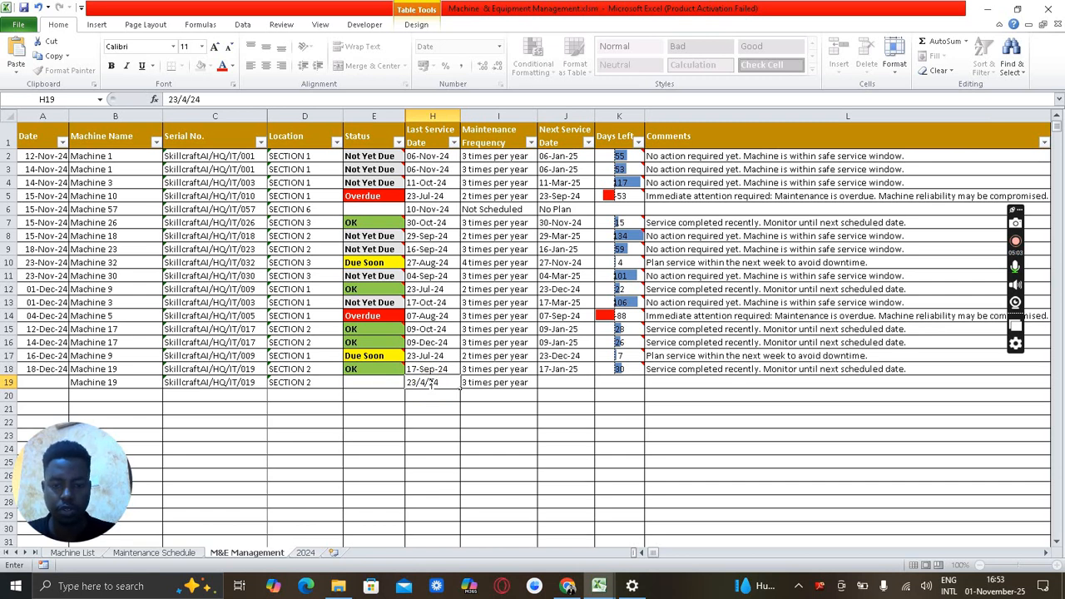
type("24")
key("Return")
left_click(565, 382)
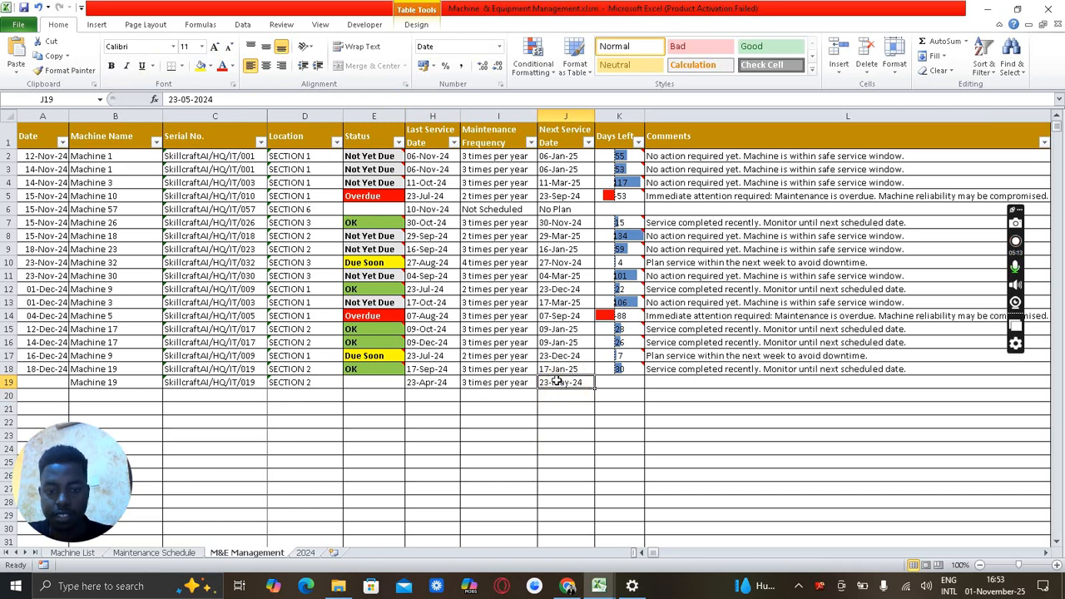
left_click(423, 382)
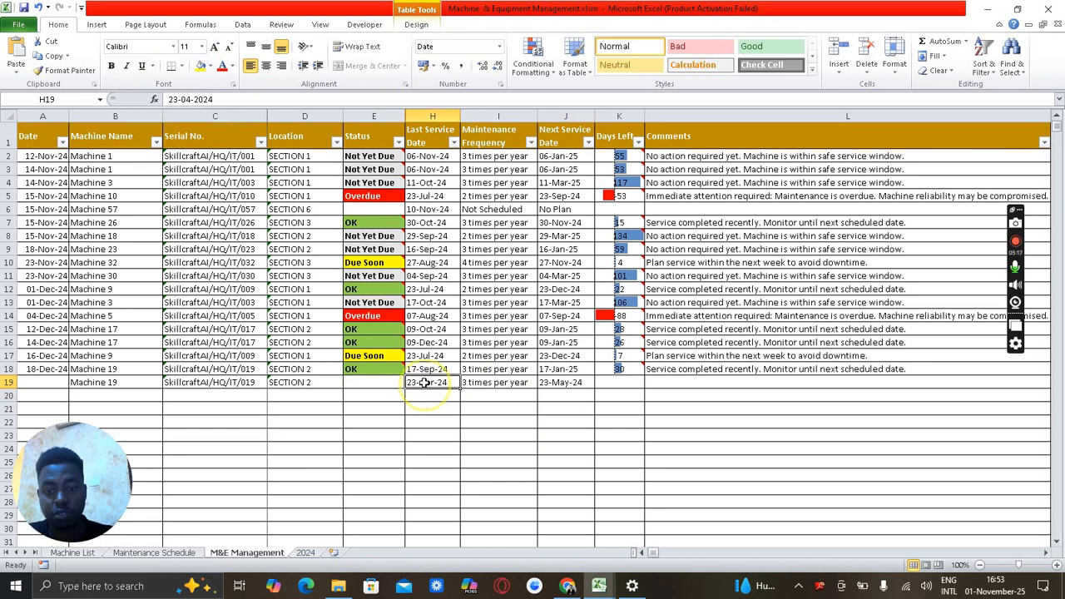
left_click(551, 382)
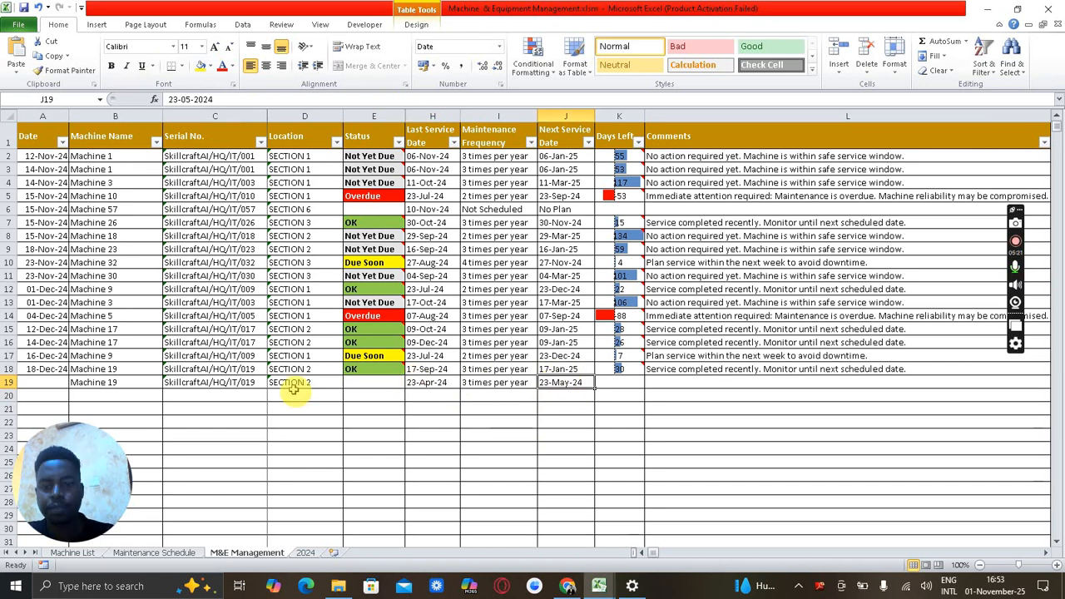
Step: Enter 28/4/24 as the entry date in cell A19 and check the row's status comment and days left
left_click(39, 382)
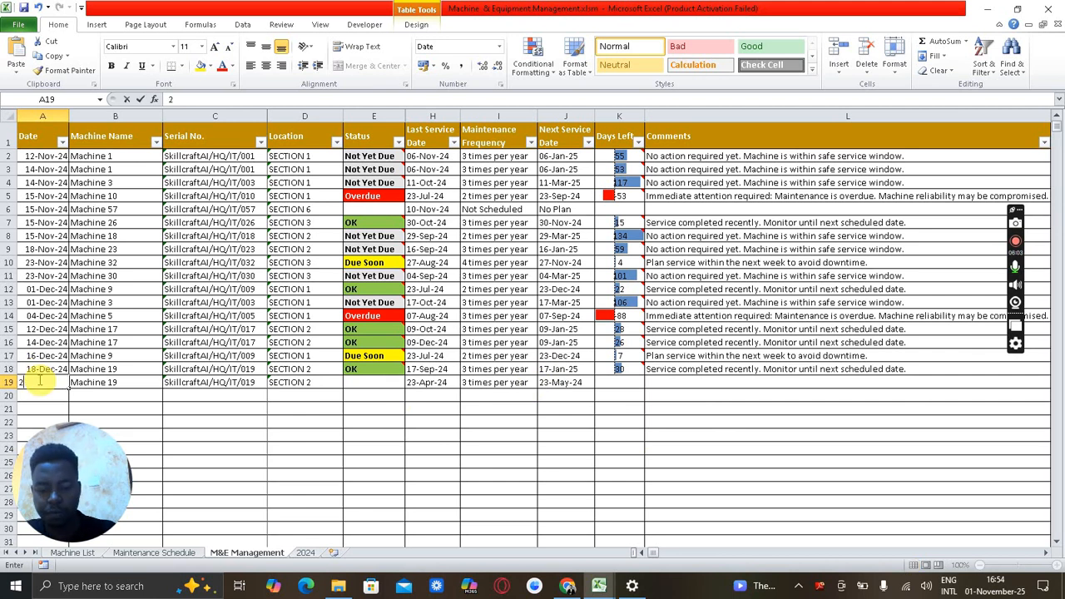
type("28/4/")
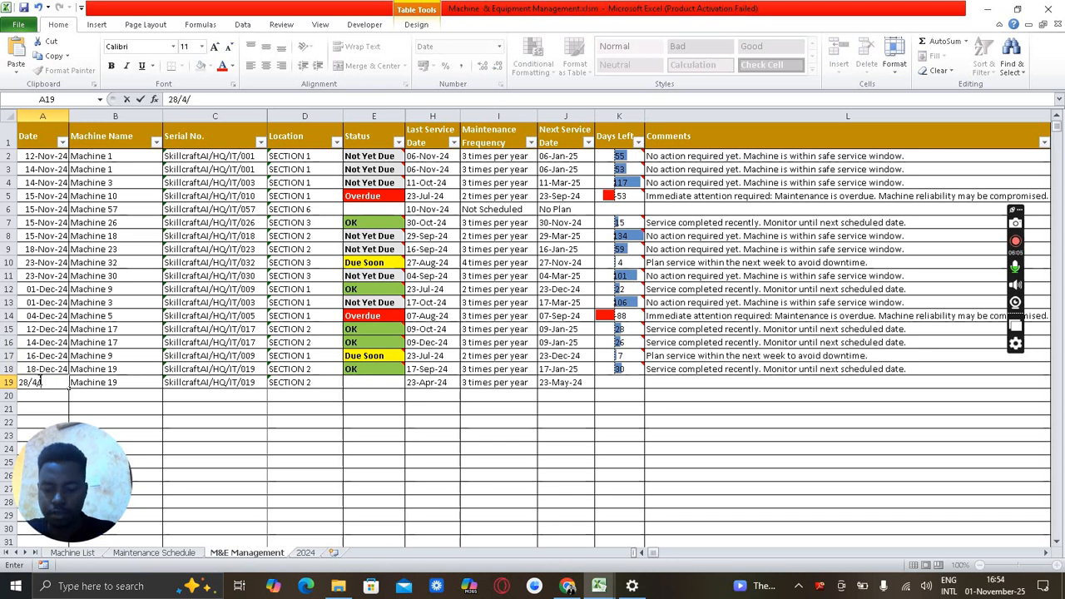
type("24")
key("Return")
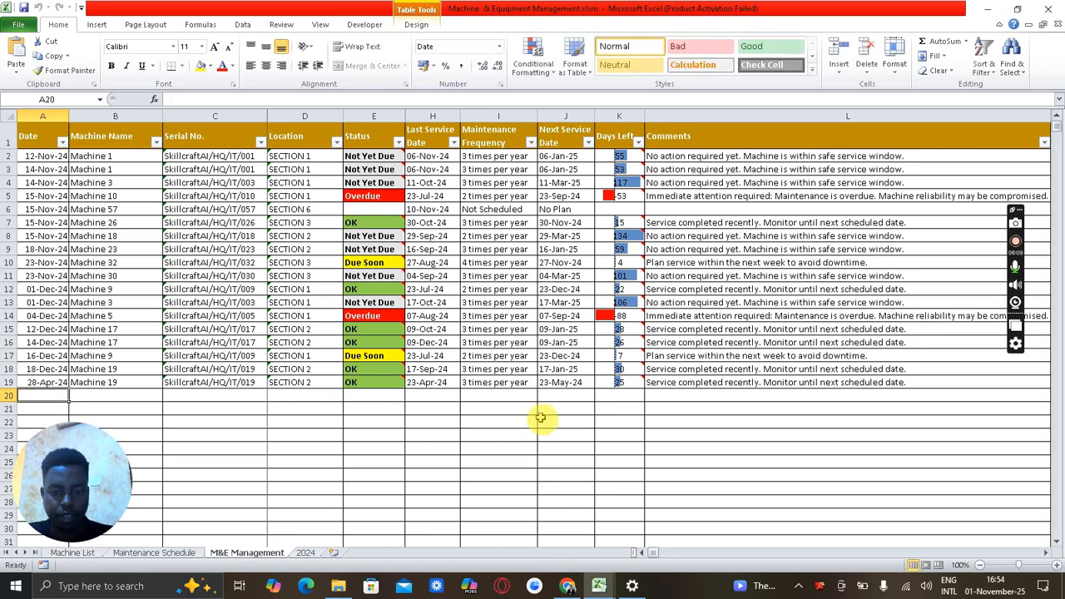
mouse_move(356, 383)
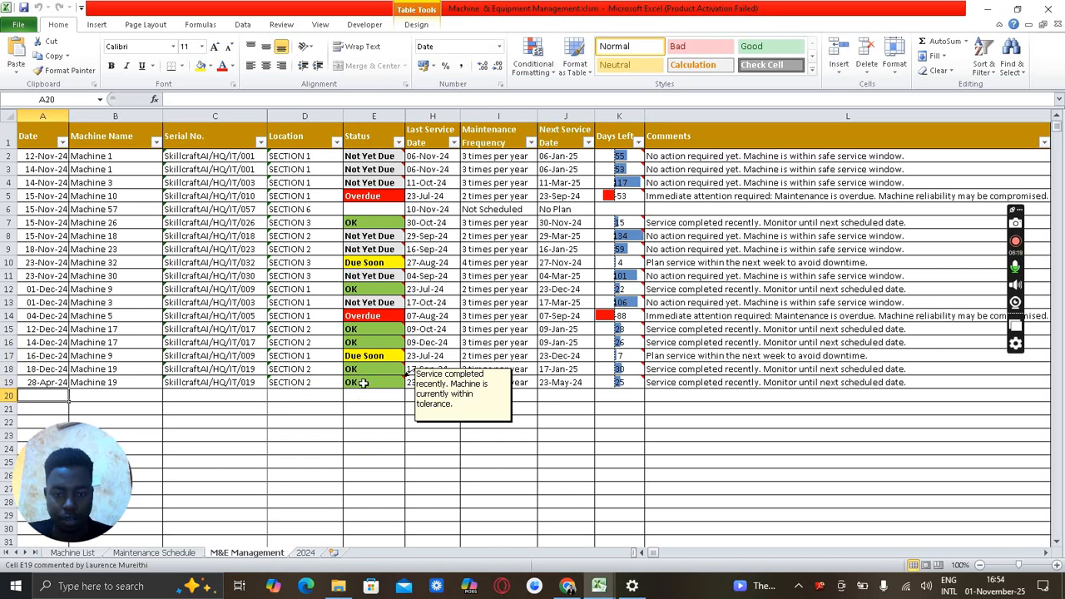
mouse_move(625, 382)
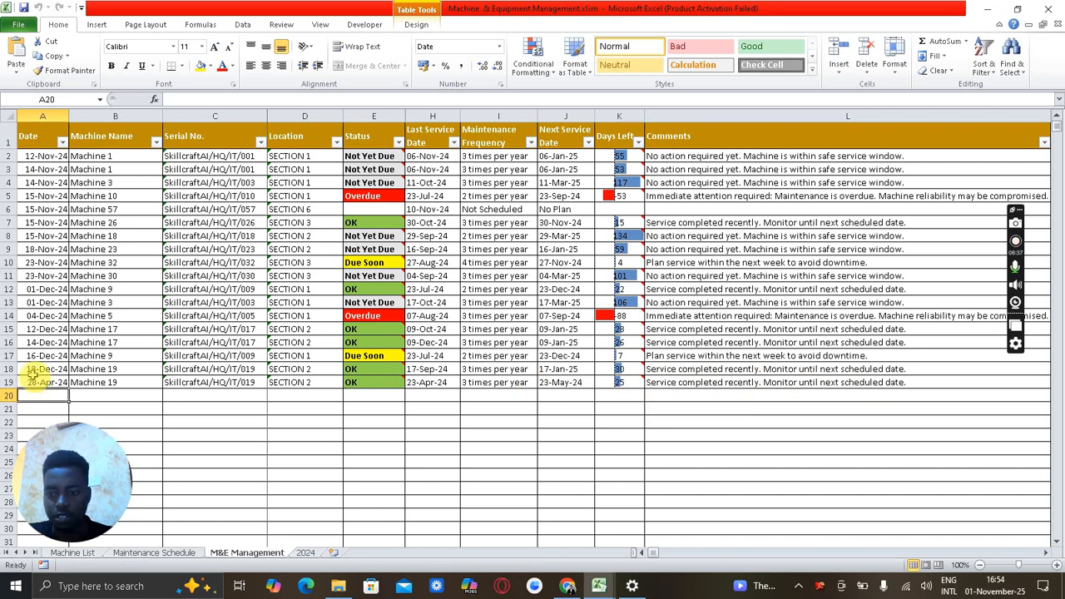
Step: Change the entry date in cell A19 to 20-05-2024 and acknowledge the mail notification
left_click(31, 381)
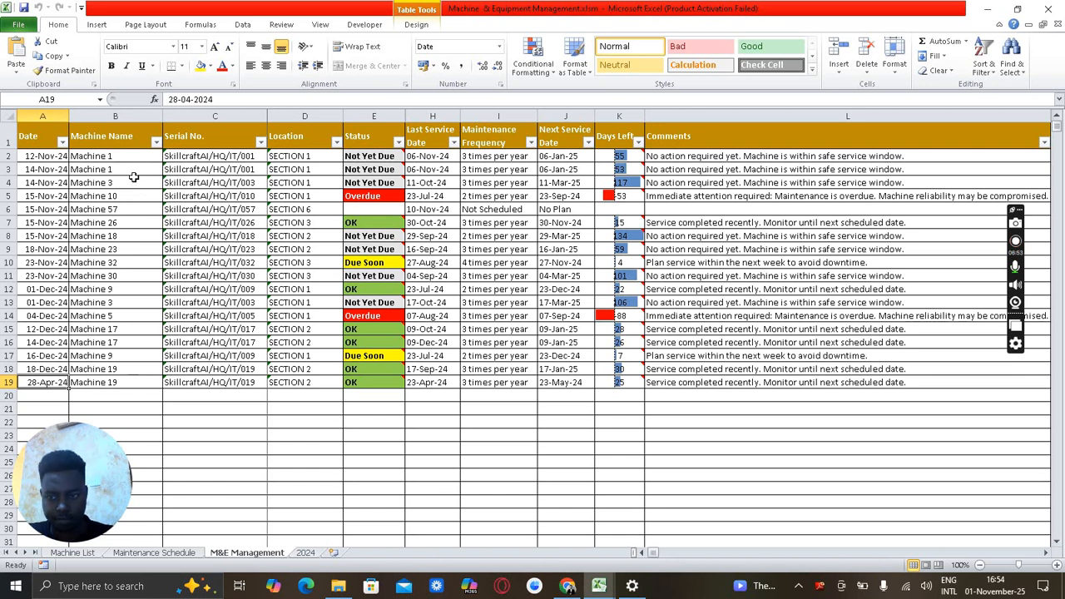
left_click(177, 99)
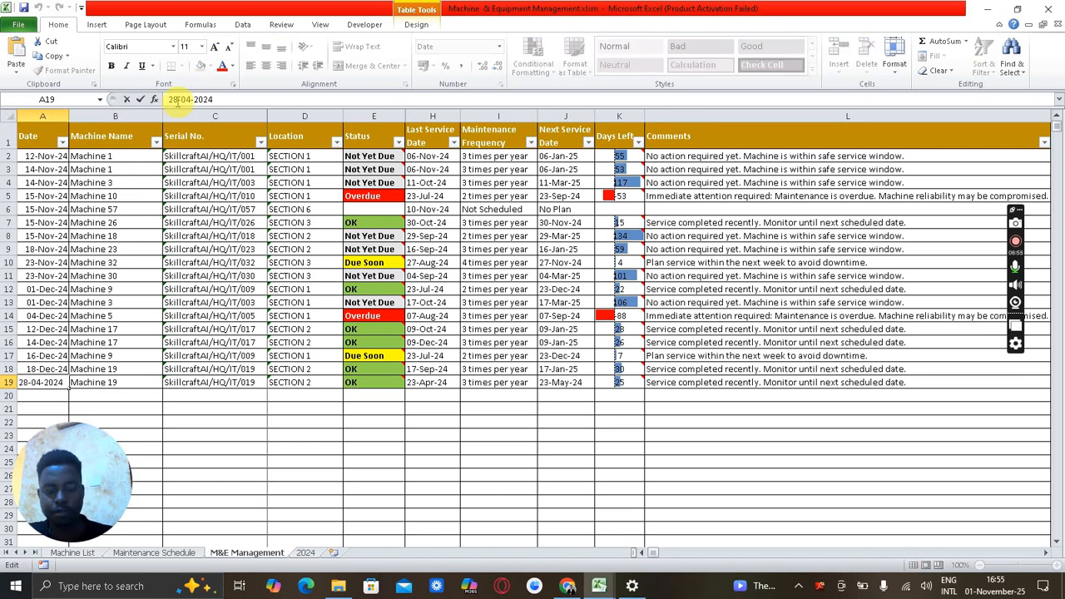
key("BackSpace")
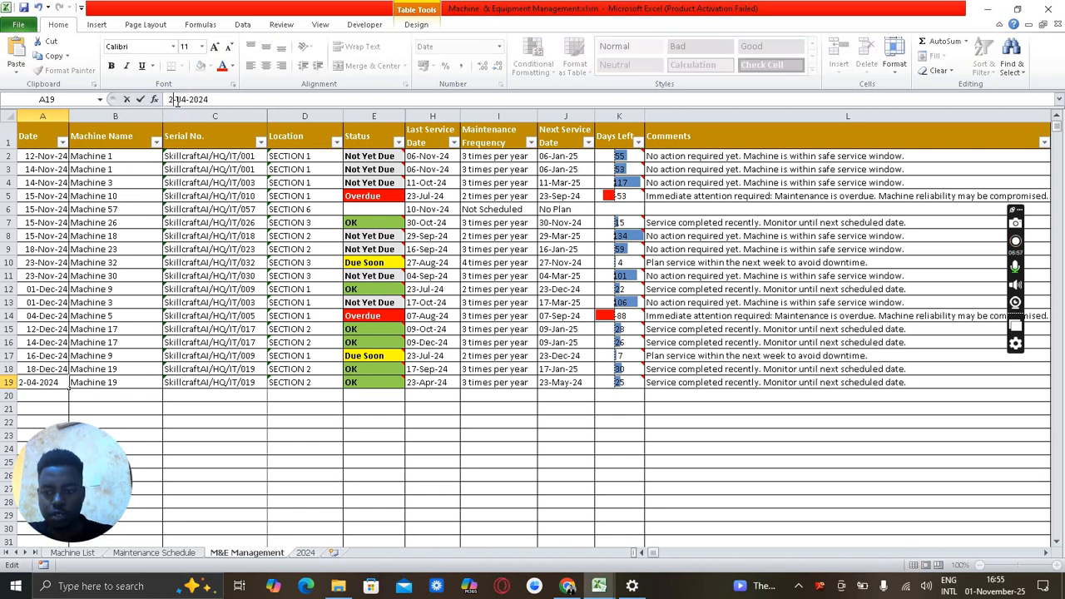
type("0")
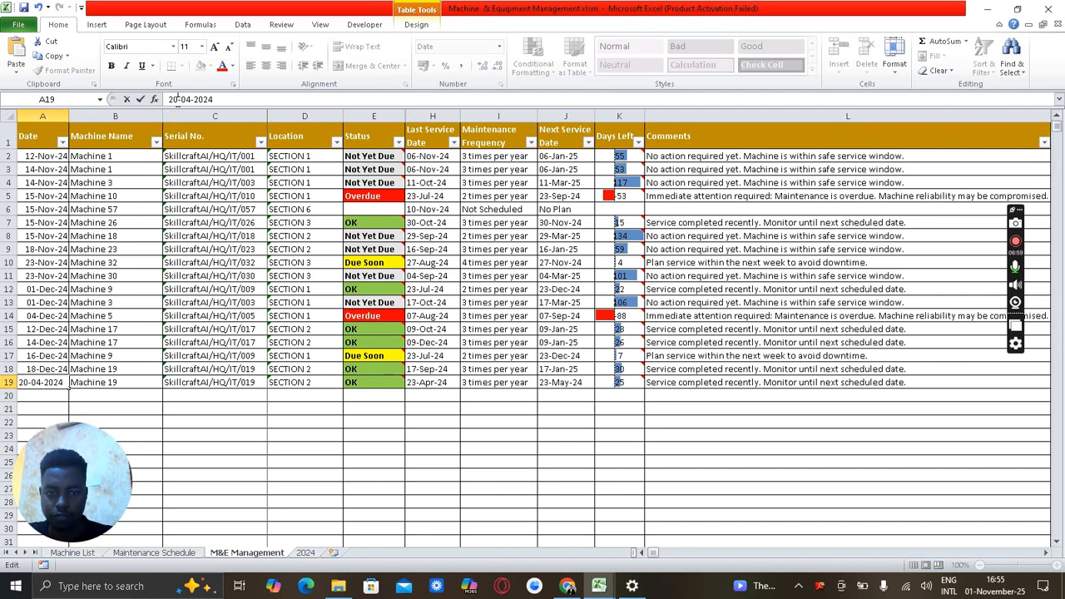
left_click(193, 99)
key("BackSpace")
type("5")
key("Return")
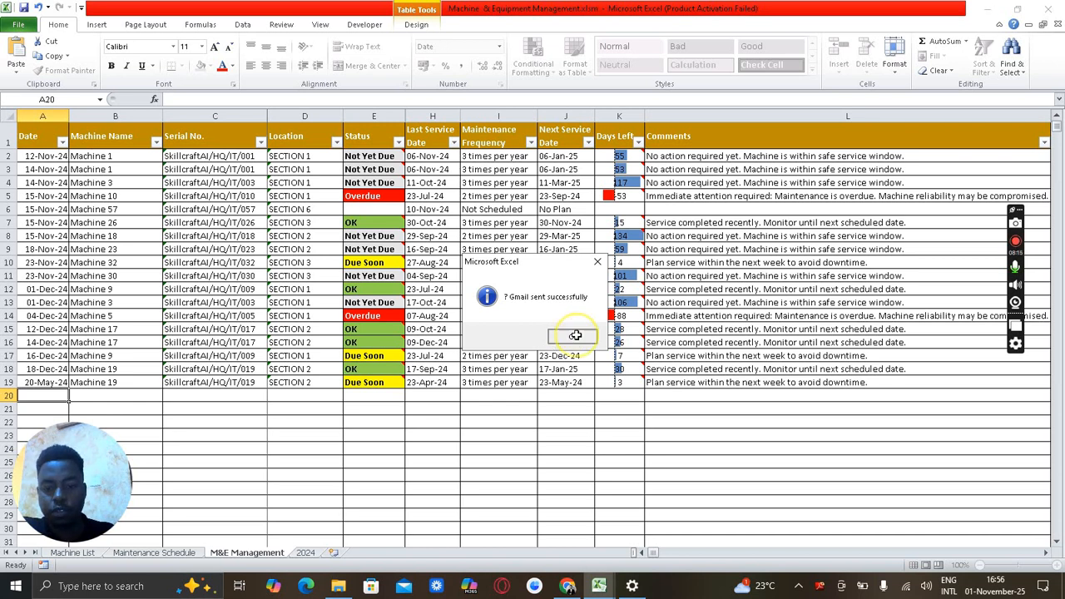
left_click(574, 337)
Step: Switch to Gmail, refresh the inbox, read the Machine 19 (Due Soon) service alert, and return to the Excel workbook
left_click(568, 586)
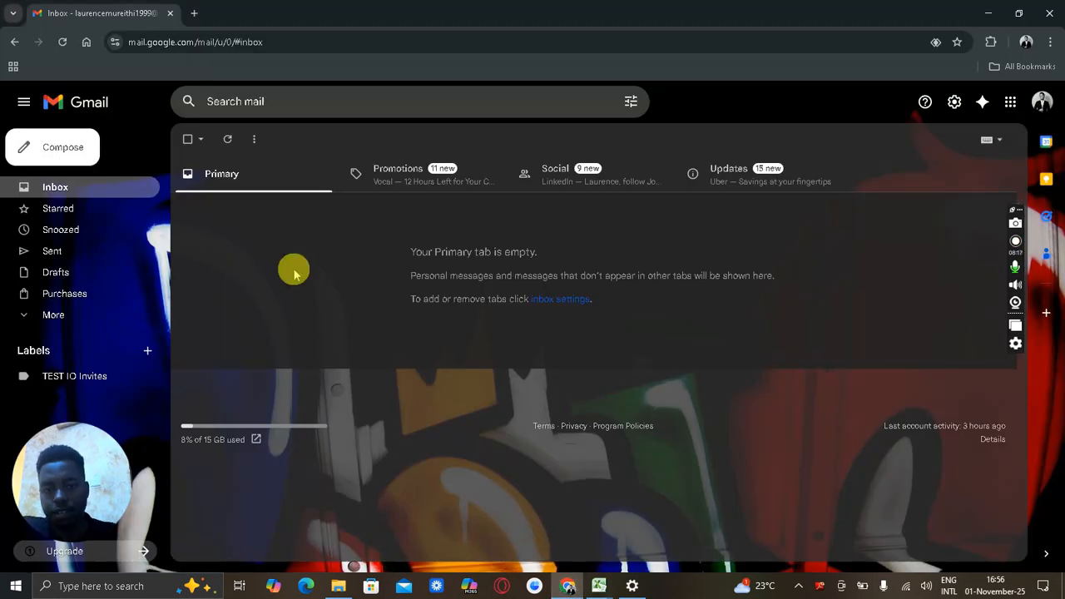
left_click(227, 139)
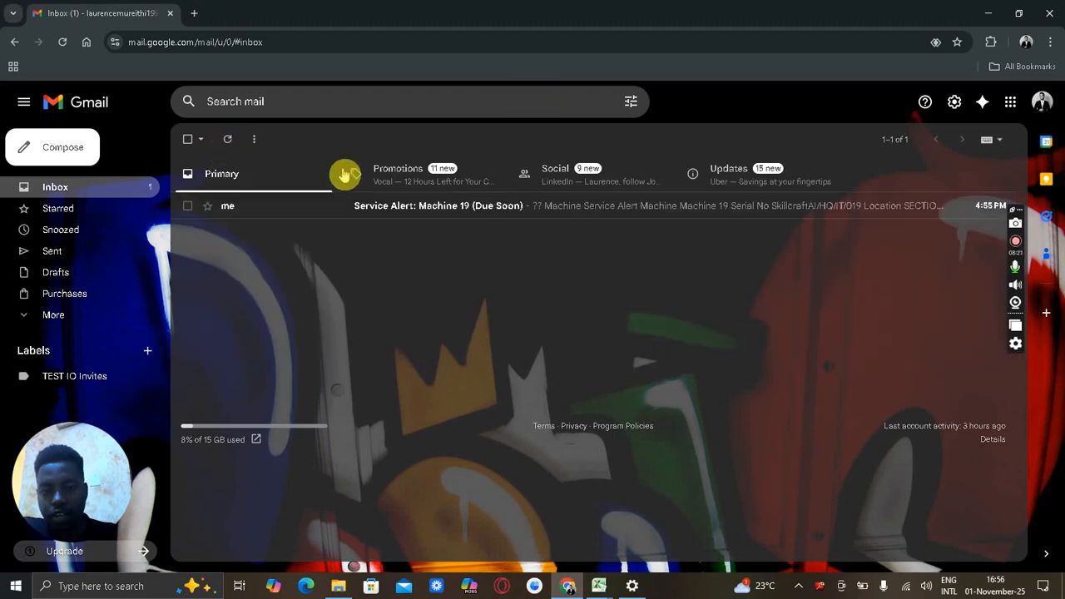
left_click(426, 213)
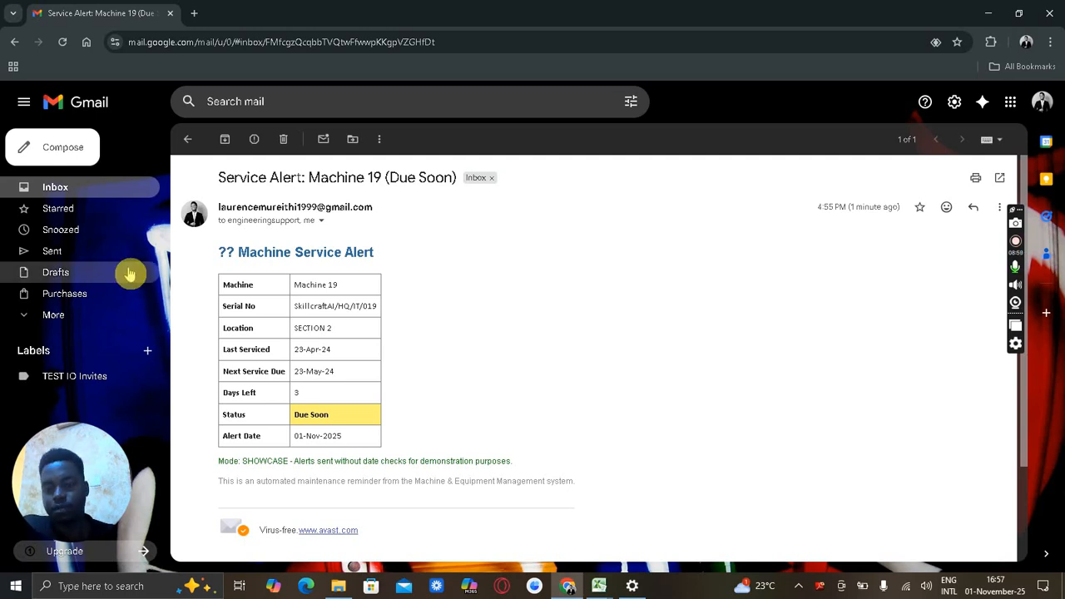
left_click(190, 146)
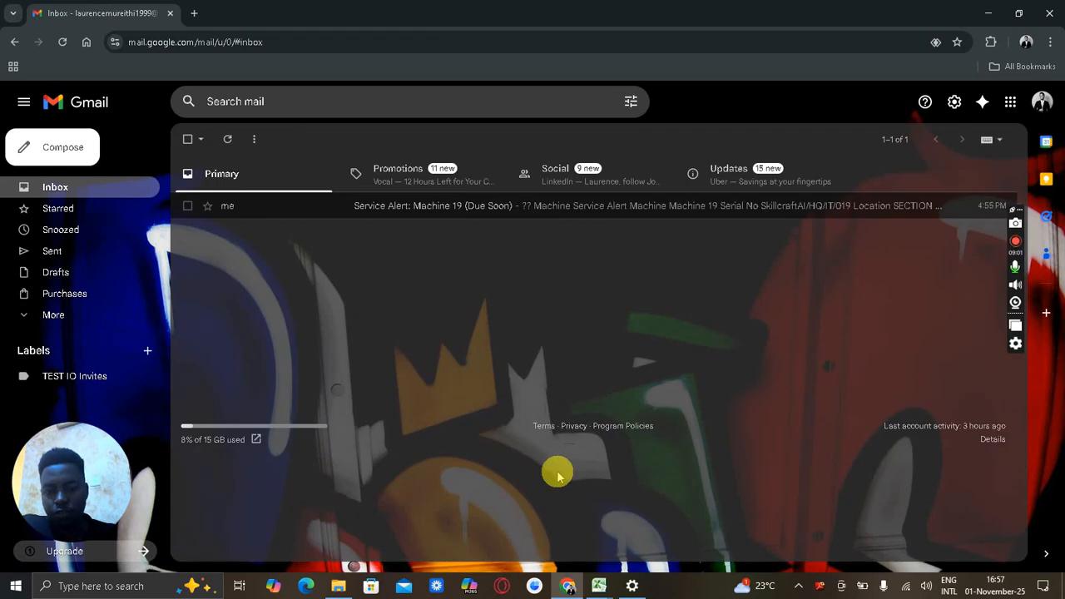
mouse_move(606, 572)
left_click(666, 537)
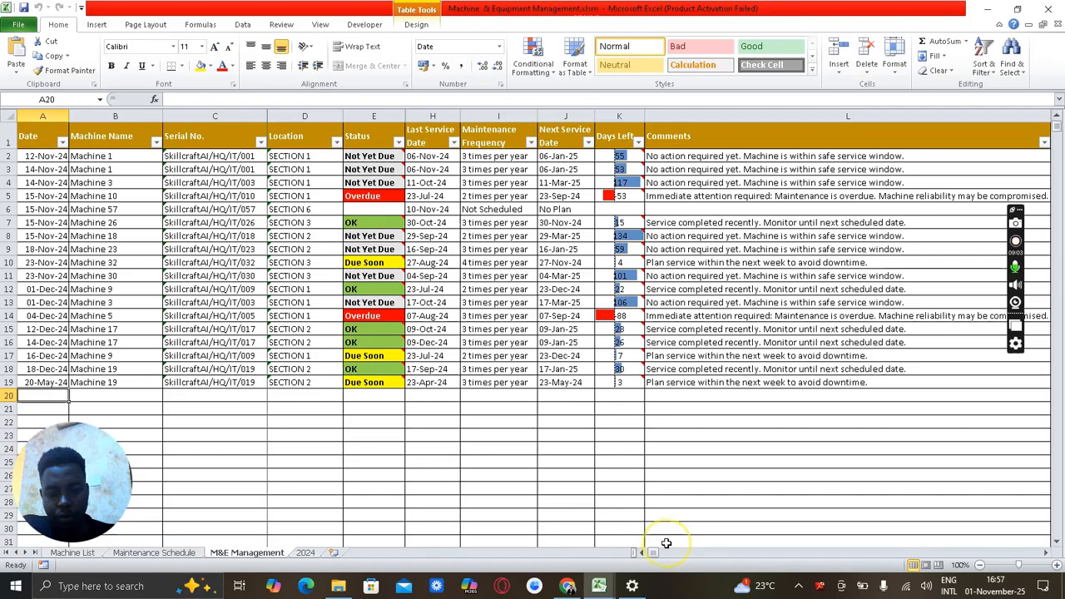
Step: Change the entry date in cell A19 to 29-05-2024, acknowledge the mail notification, and check the row's status and days left
left_click(33, 382)
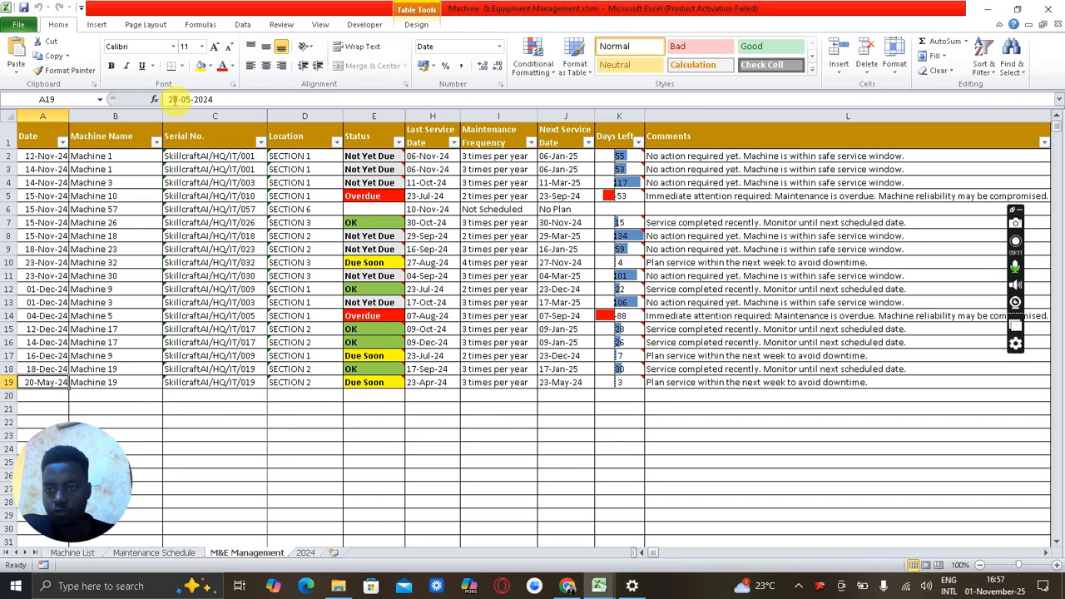
left_click(177, 100)
key("BackSpace")
type("9")
key("Return")
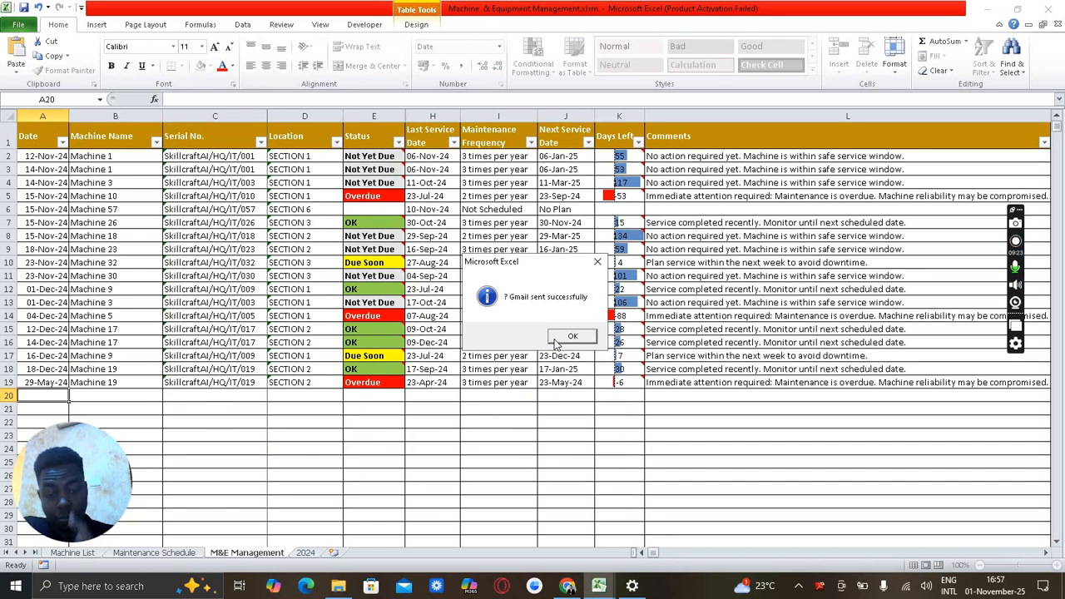
left_click(561, 339)
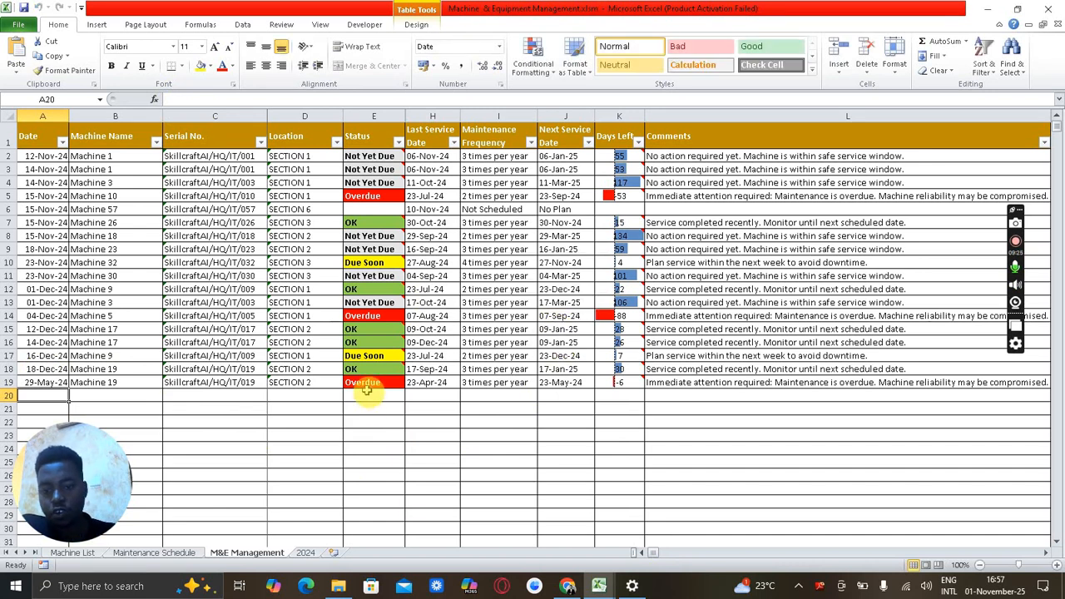
mouse_move(368, 385)
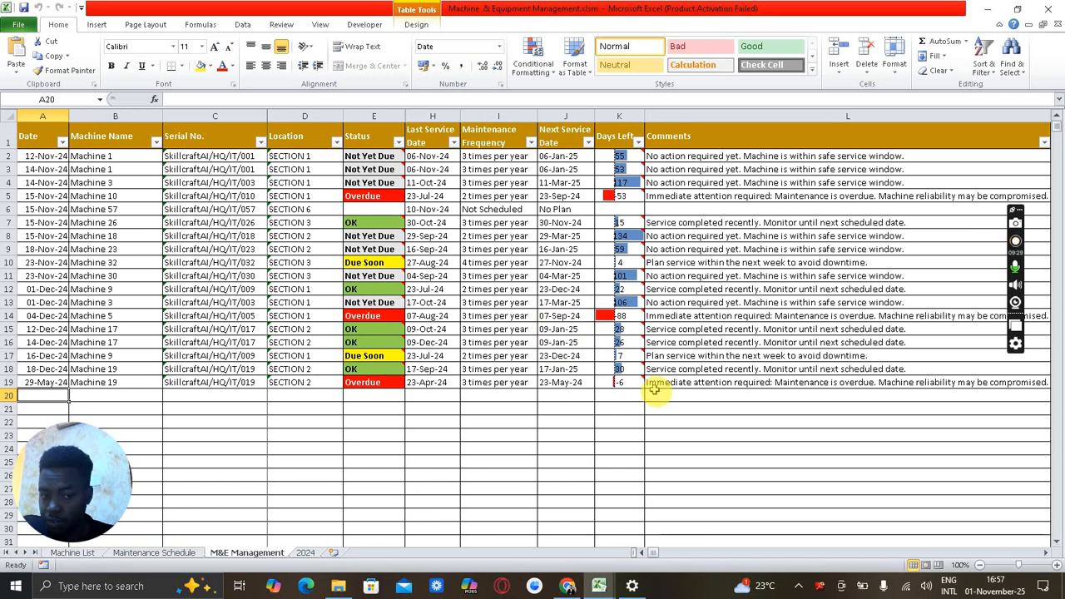
mouse_move(619, 385)
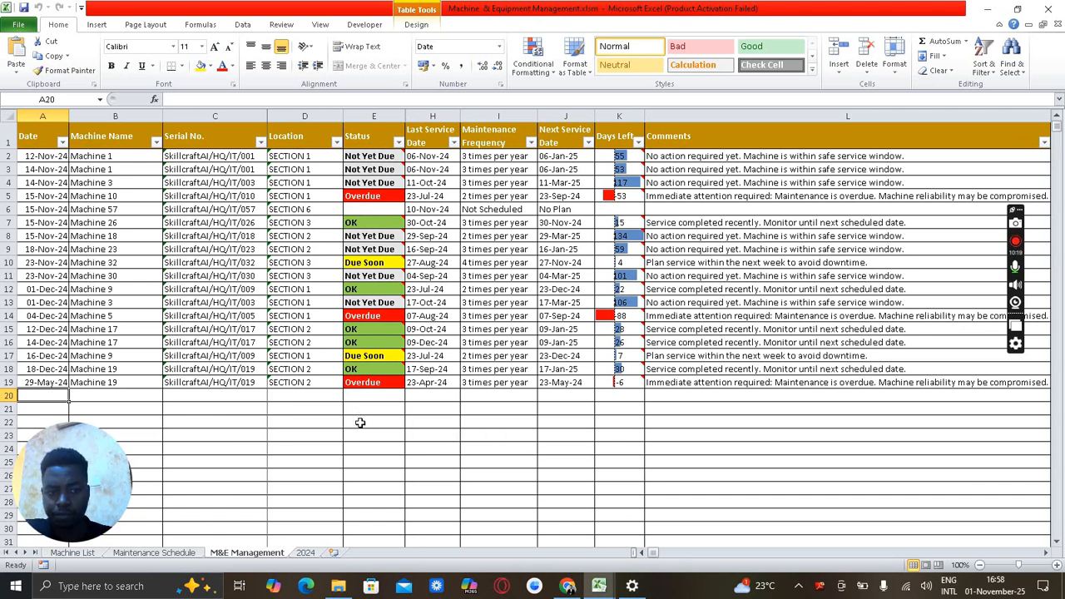
Step: Switch to Gmail, read the Machine 19 (Overdue) service alert, and return to the Excel workbook
left_click(570, 585)
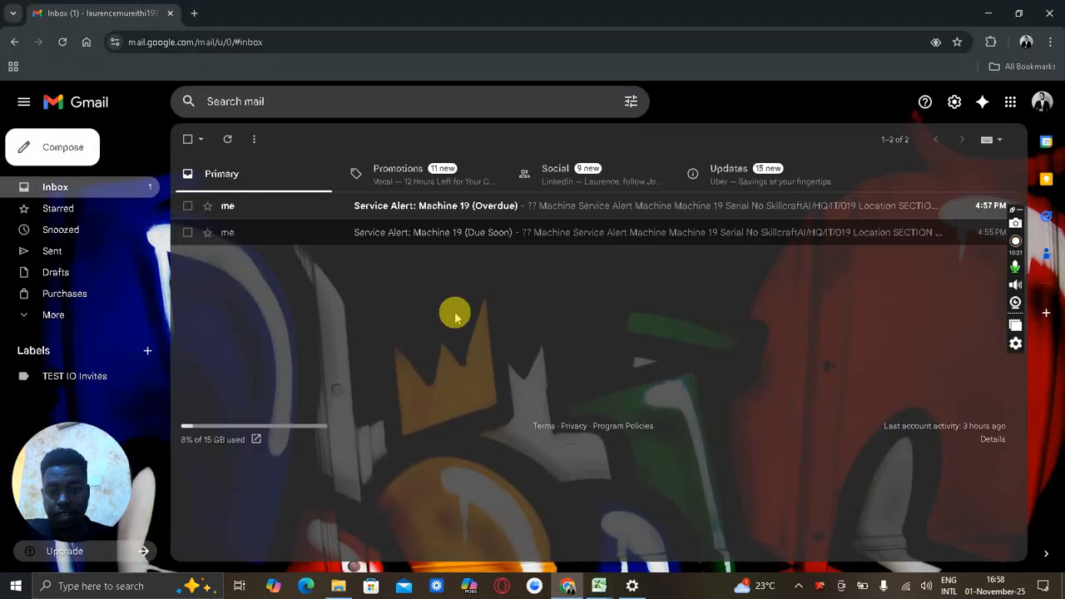
left_click(438, 208)
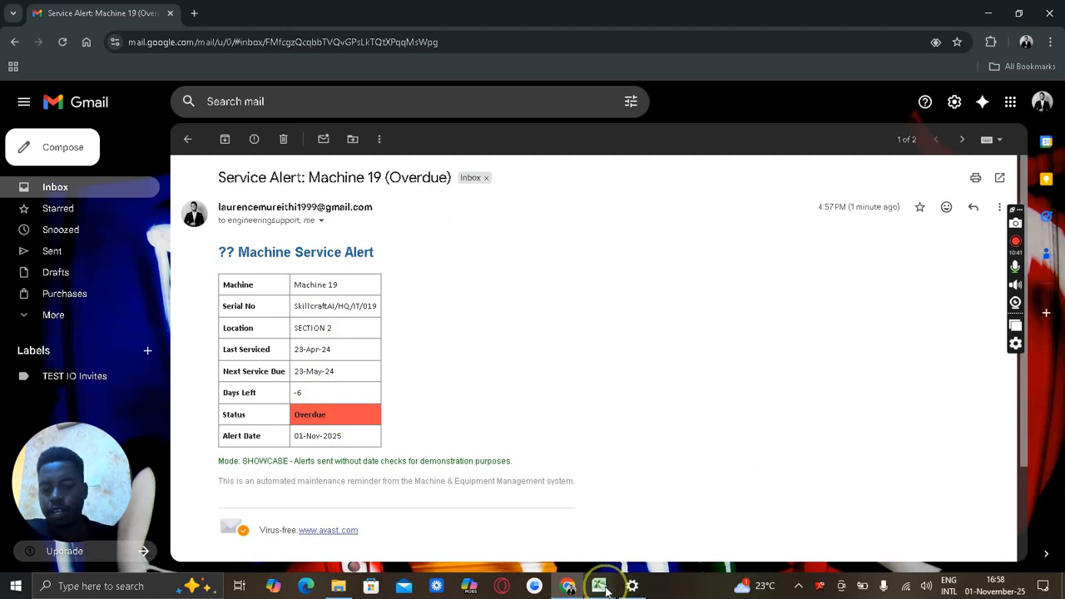
mouse_move(599, 586)
left_click(683, 525)
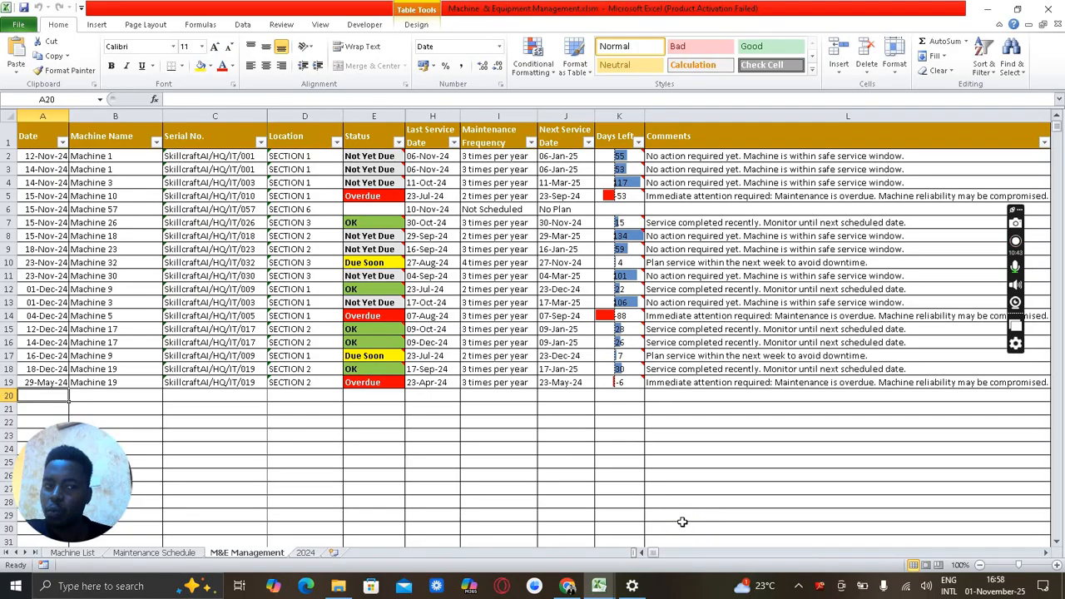